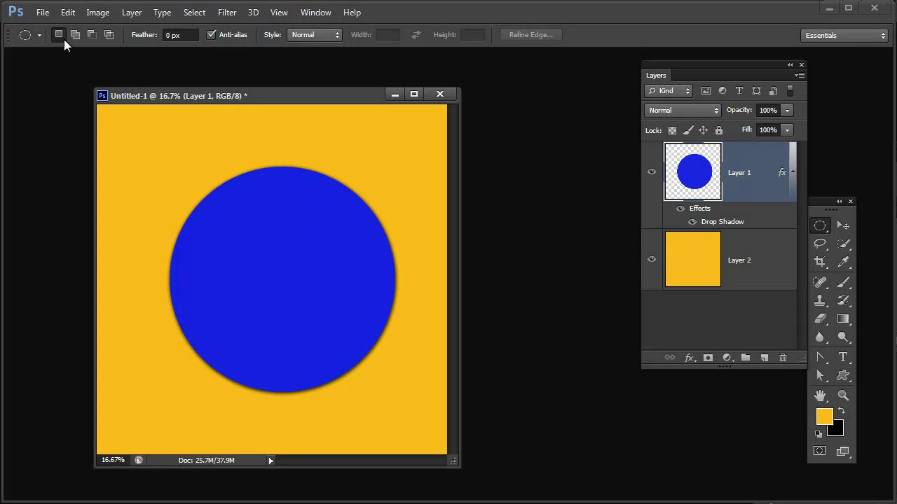
Create a new 300 × 300 px document with a transparent background, Untitled-2.
{"action": "left_click", "coordinate": [41, 12]}
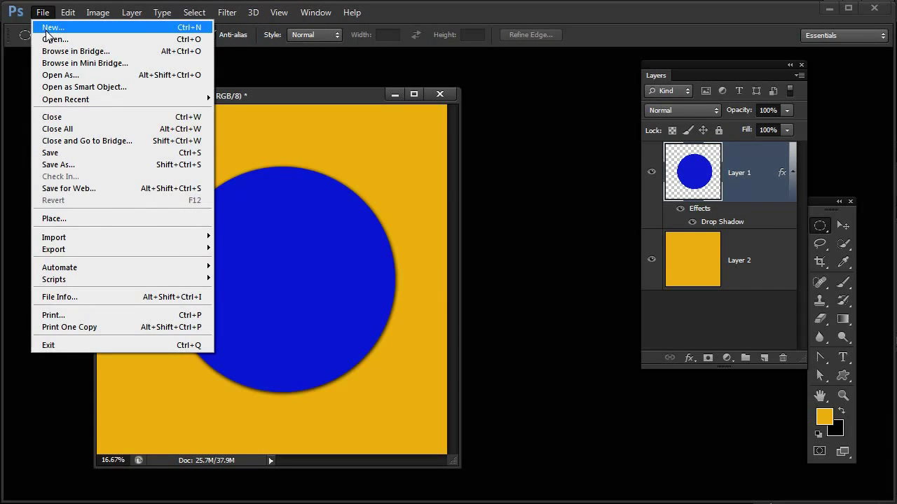
{"action": "left_click", "coordinate": [49, 28]}
{"action": "key", "text": "Tab"}
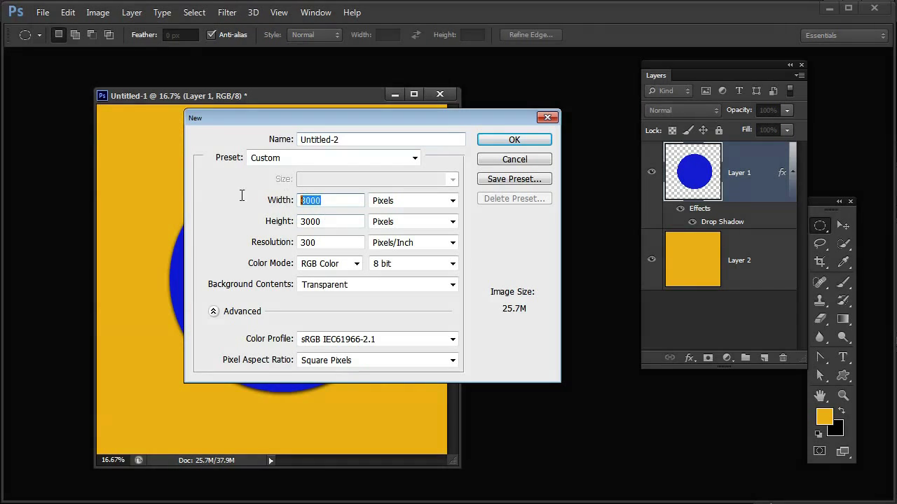
{"action": "type", "text": "300"}
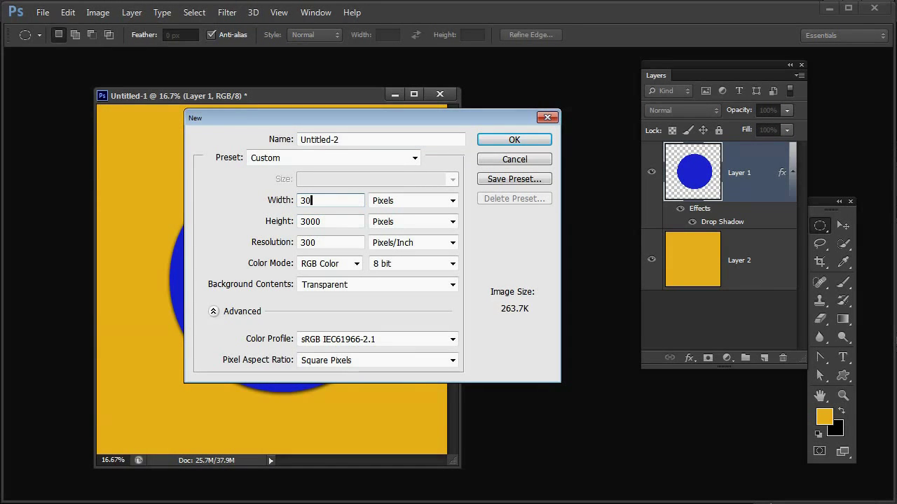
{"action": "key", "text": "Tab"}
{"action": "key", "text": "Tab"}
{"action": "type", "text": "300"}
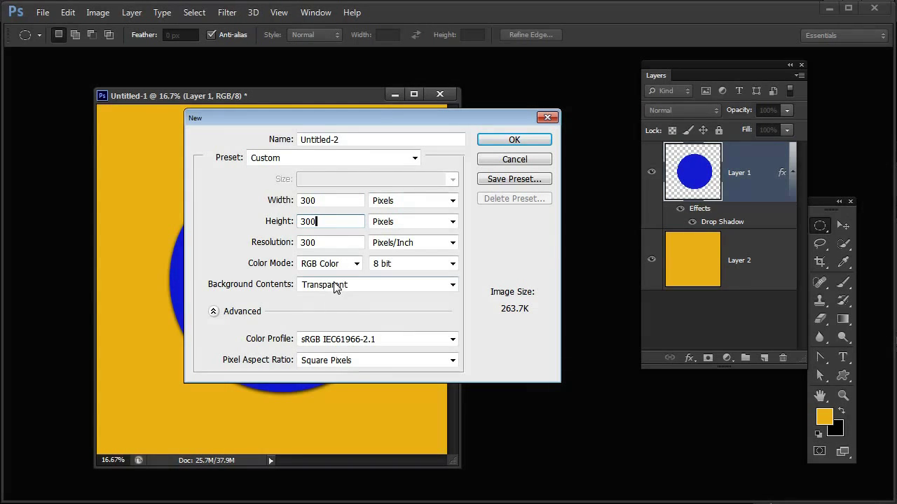
{"action": "left_click", "coordinate": [510, 143]}
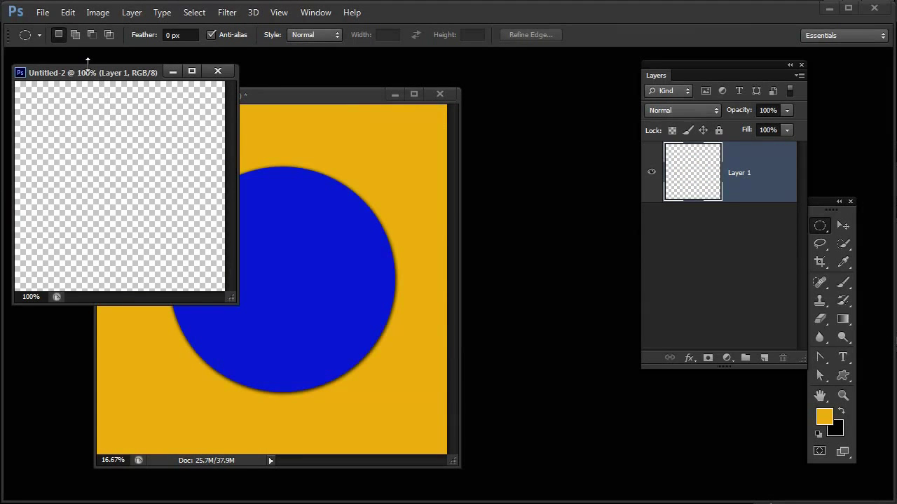
Arrange the Untitled-2 window, set black as foreground, and draw a rounded rectangle shape.
{"action": "left_click_drag", "start_coordinate": [88, 70], "coordinate": [282, 187]}
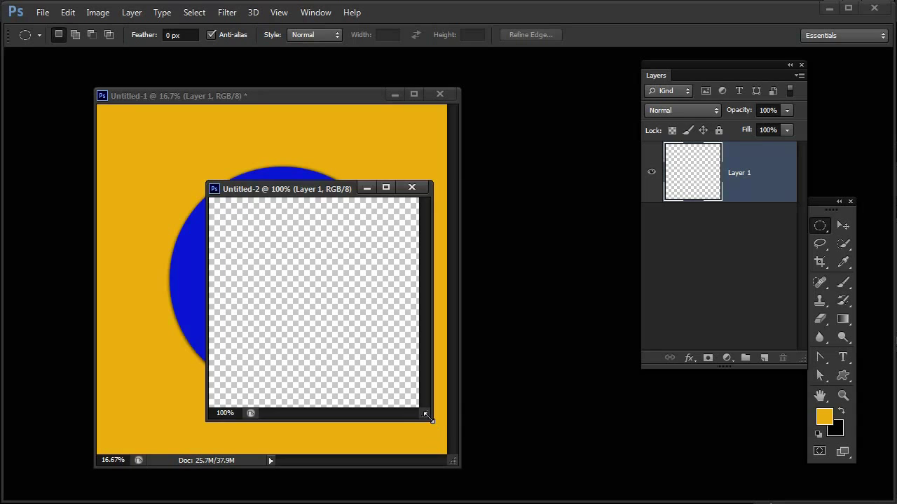
{"action": "left_click_drag", "start_coordinate": [428, 416], "coordinate": [501, 448]}
{"action": "left_click", "coordinate": [841, 411]}
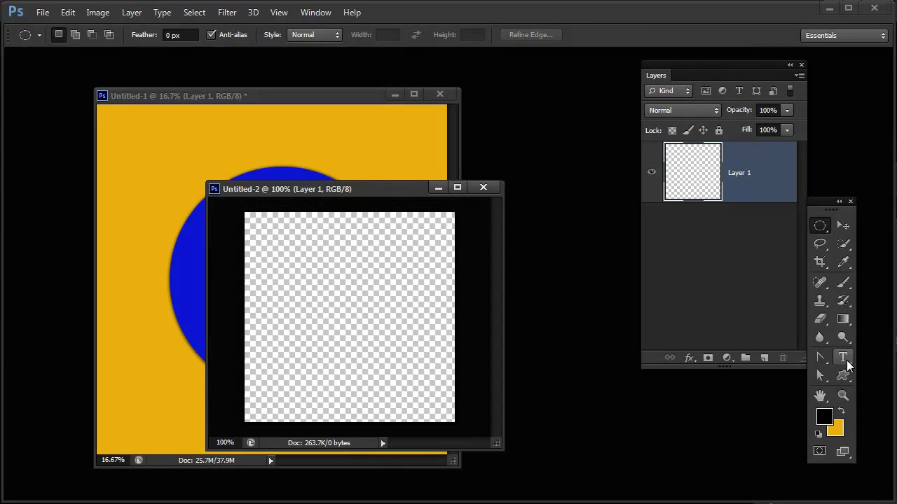
{"action": "left_click", "coordinate": [843, 376]}
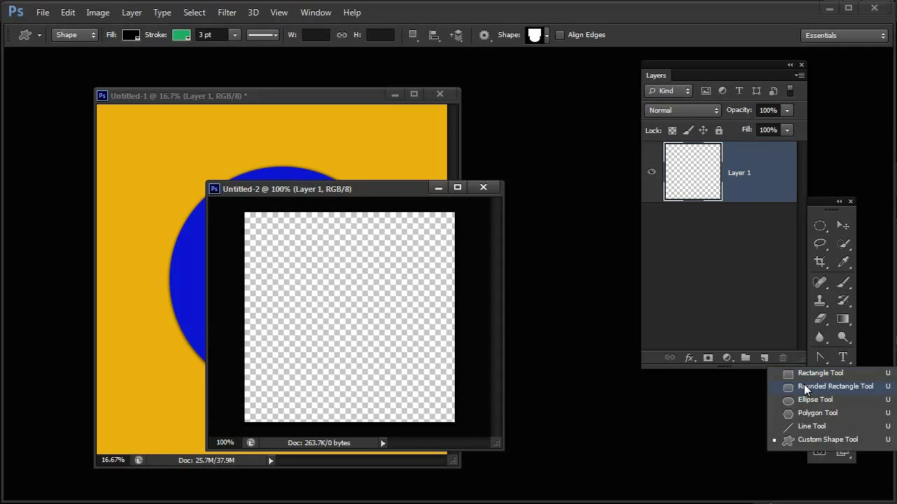
{"action": "left_click", "coordinate": [805, 387]}
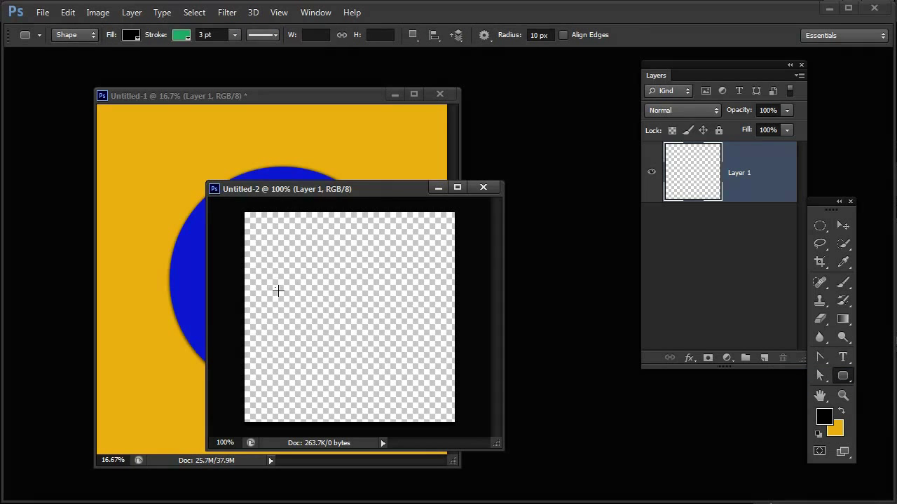
{"action": "left_click_drag", "start_coordinate": [278, 290], "coordinate": [436, 326]}
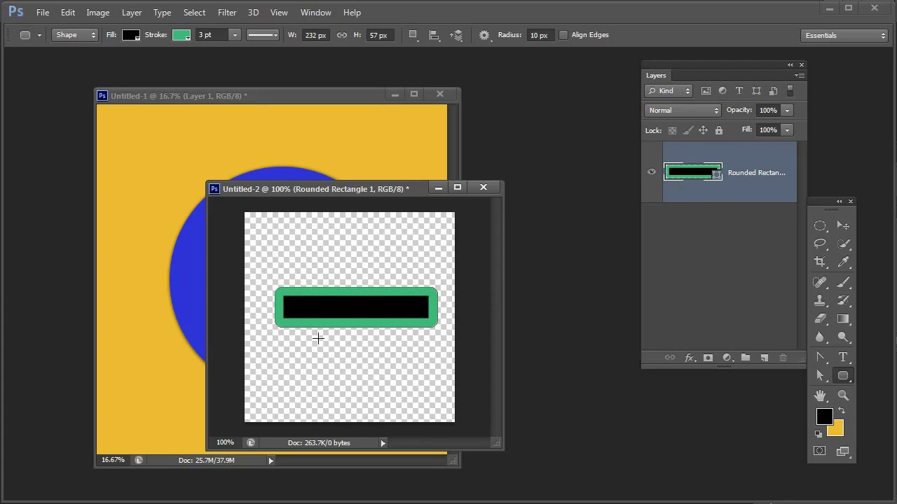
Redraw the black rounded rectangle in Pixels mode on Layer 1 instead of as a shape.
{"action": "key", "text": "ctrl+z"}
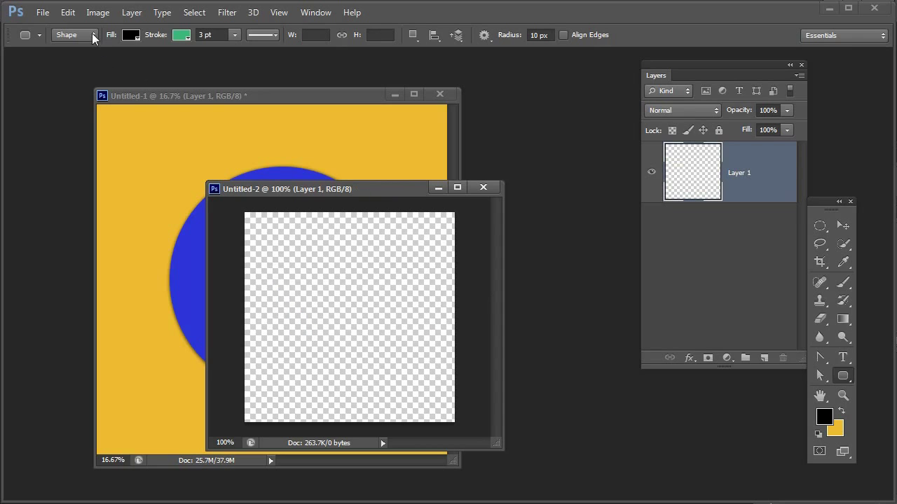
{"action": "left_click", "coordinate": [93, 35]}
{"action": "left_click", "coordinate": [74, 72]}
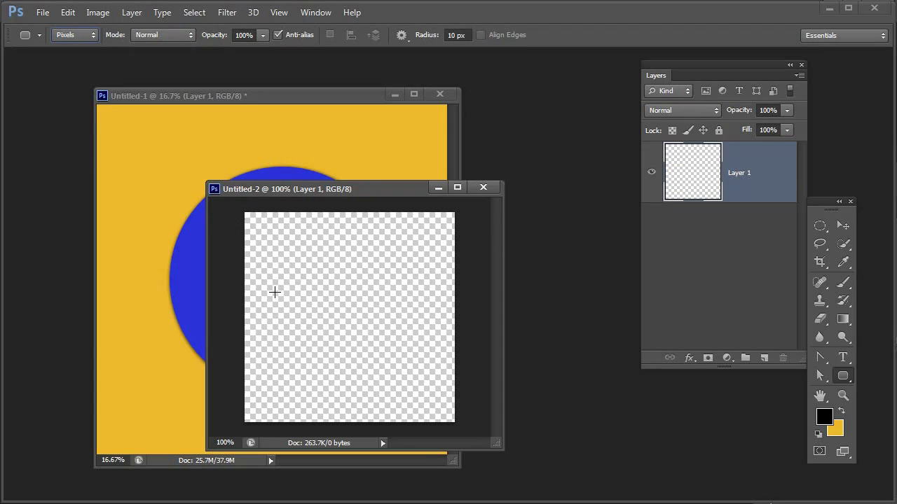
{"action": "left_click_drag", "start_coordinate": [276, 293], "coordinate": [425, 332]}
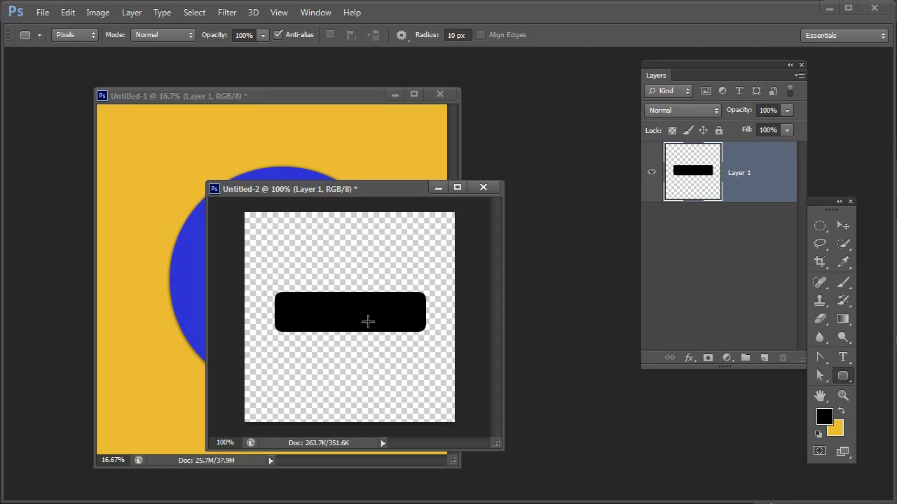
{"action": "left_click_drag", "start_coordinate": [379, 197], "coordinate": [313, 134]}
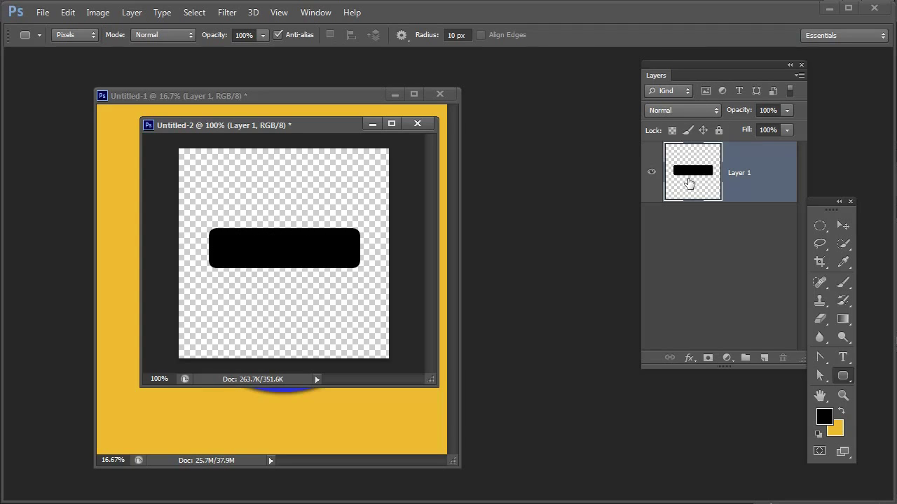
Define the rectangle's pixels as a brush preset named 'stitch' and close Untitled-2 without saving.
{"action": "left_click", "coordinate": [692, 175], "text": "ctrl"}
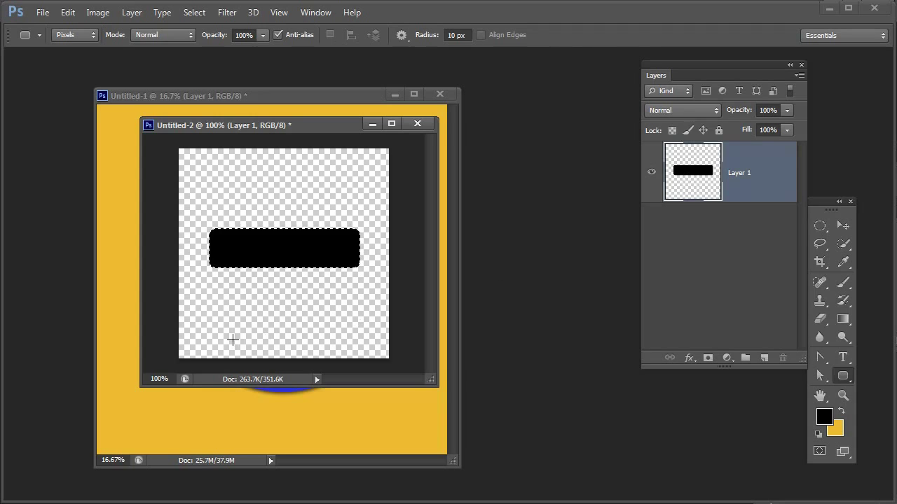
{"action": "left_click", "coordinate": [69, 14]}
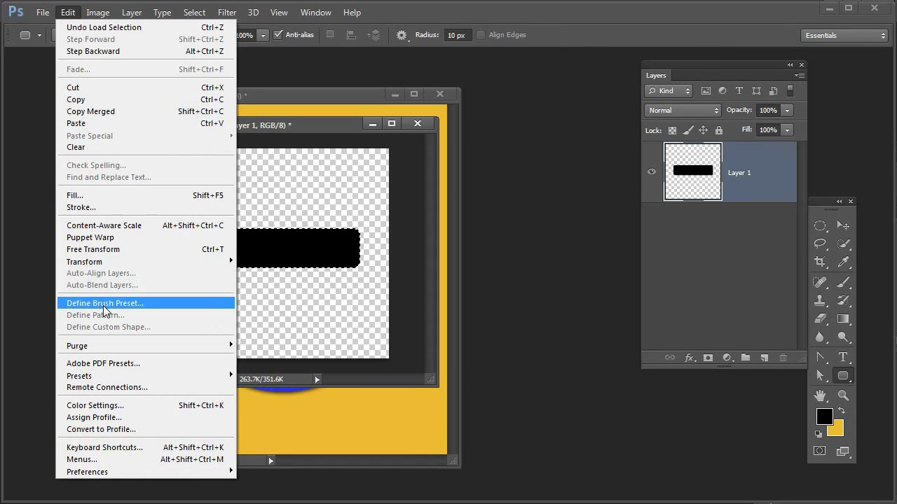
{"action": "left_click", "coordinate": [125, 304]}
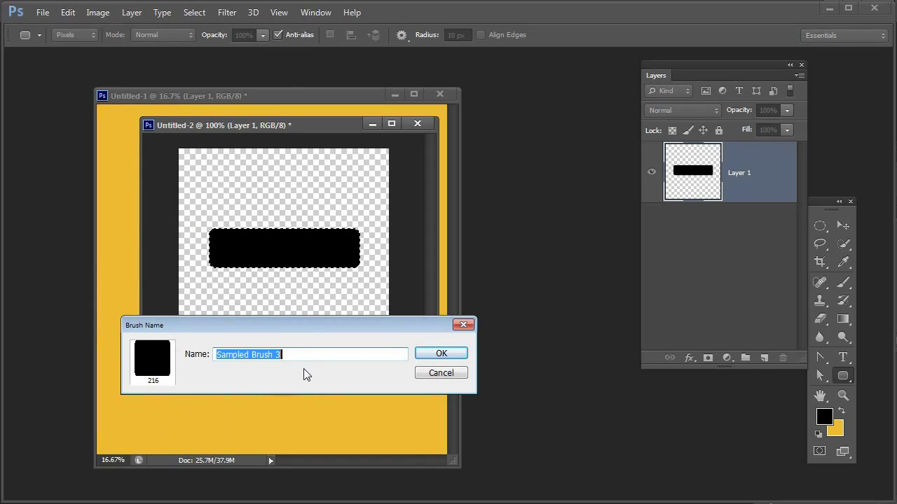
{"action": "type", "text": "stitch"}
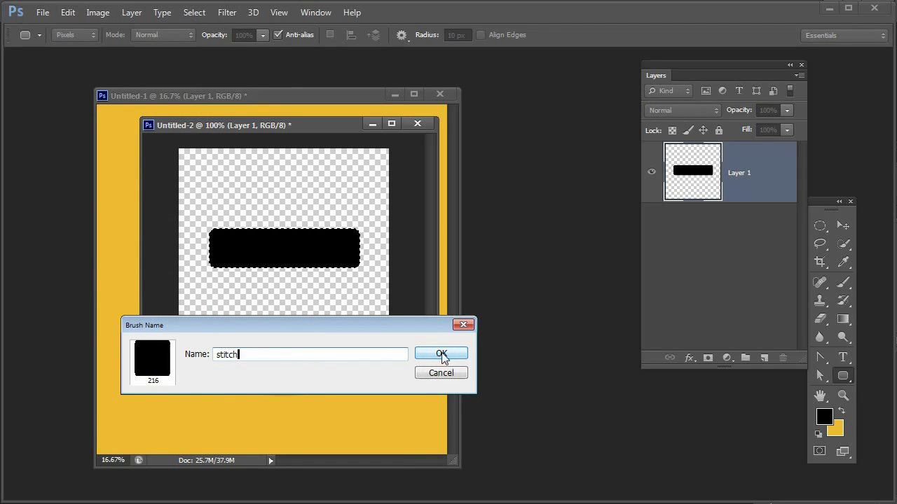
{"action": "left_click", "coordinate": [435, 353]}
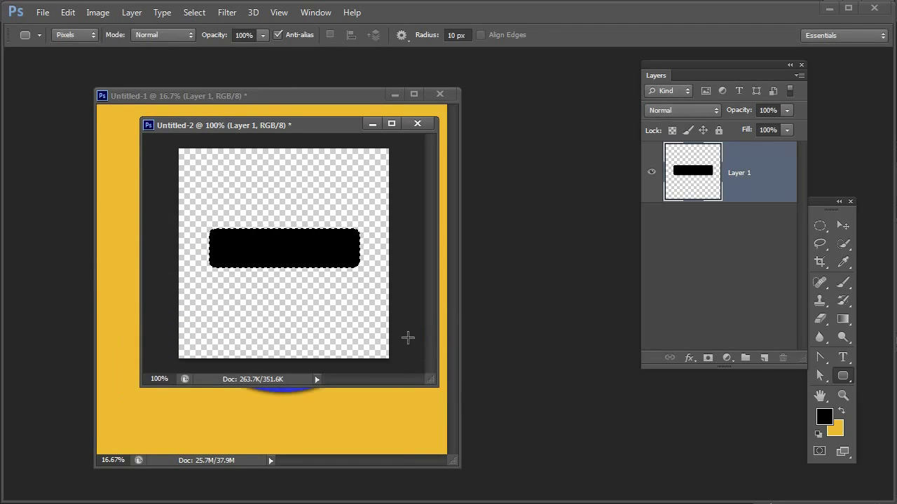
{"action": "left_click", "coordinate": [417, 124]}
{"action": "left_click", "coordinate": [450, 207]}
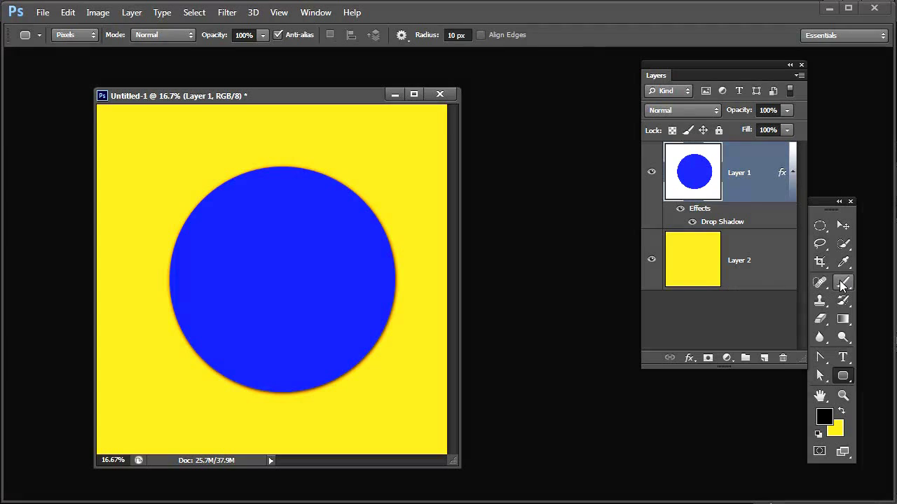
Choose the 216 px stitch brush tip for the Brush tool and undo a black test stroke.
{"action": "left_click", "coordinate": [843, 283]}
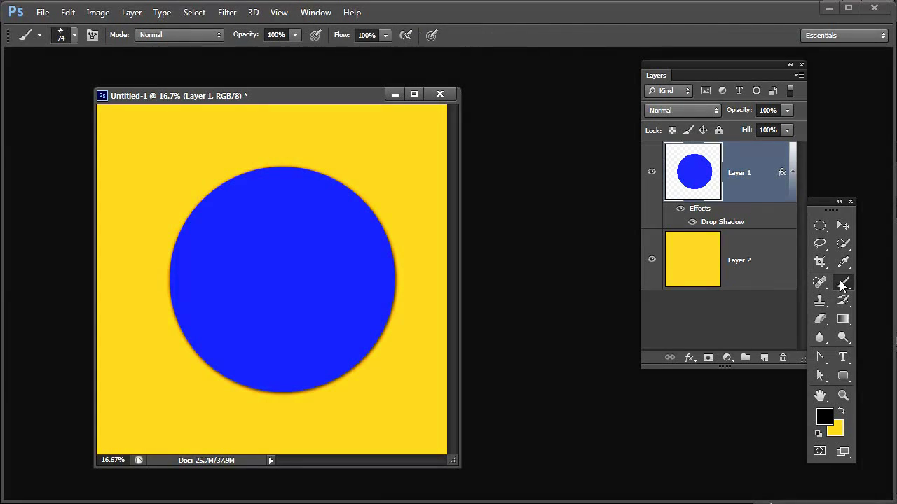
{"action": "left_click", "coordinate": [72, 35]}
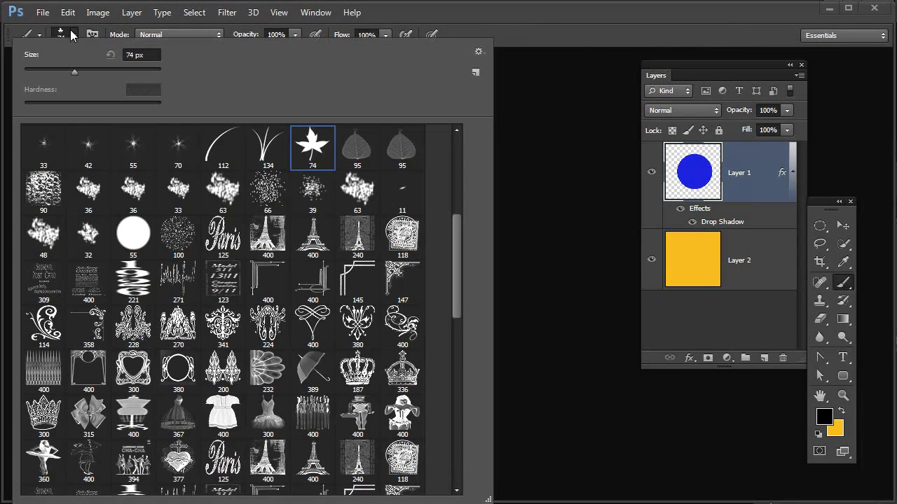
{"action": "left_click_drag", "start_coordinate": [456, 295], "coordinate": [468, 489]}
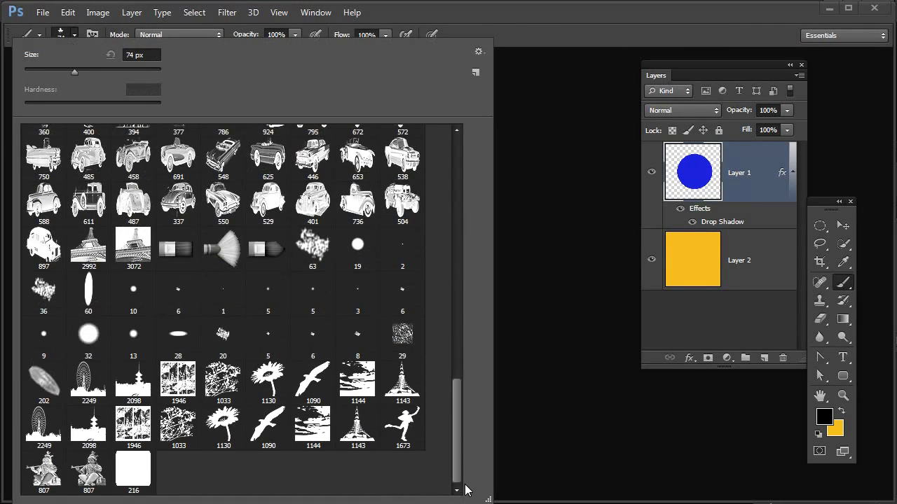
{"action": "left_click", "coordinate": [133, 481]}
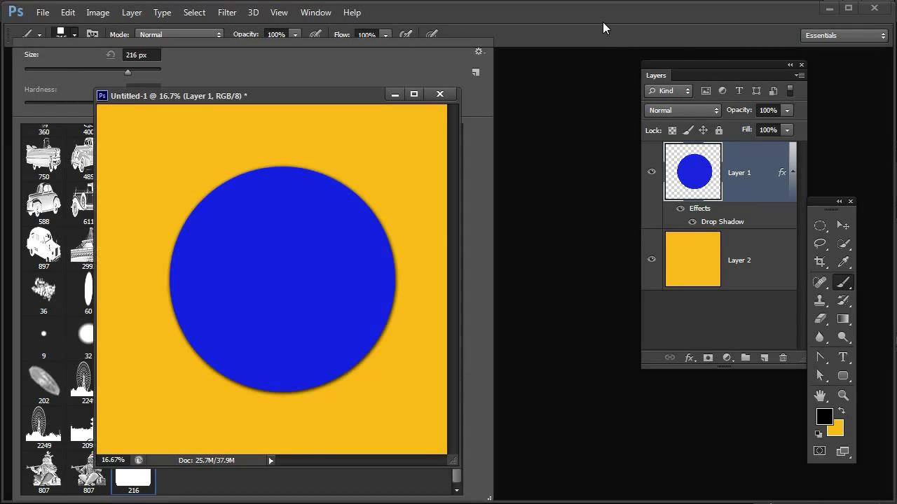
{"action": "left_click", "coordinate": [623, 30]}
{"action": "mouse_move", "coordinate": [129, 144]}
{"action": "left_mouse_down"}
{"action": "mouse_move", "coordinate": [184, 152]}
{"action": "mouse_move", "coordinate": [166, 170]}
{"action": "mouse_move", "coordinate": [158, 225]}
{"action": "mouse_move", "coordinate": [168, 201]}
{"action": "left_mouse_up"}
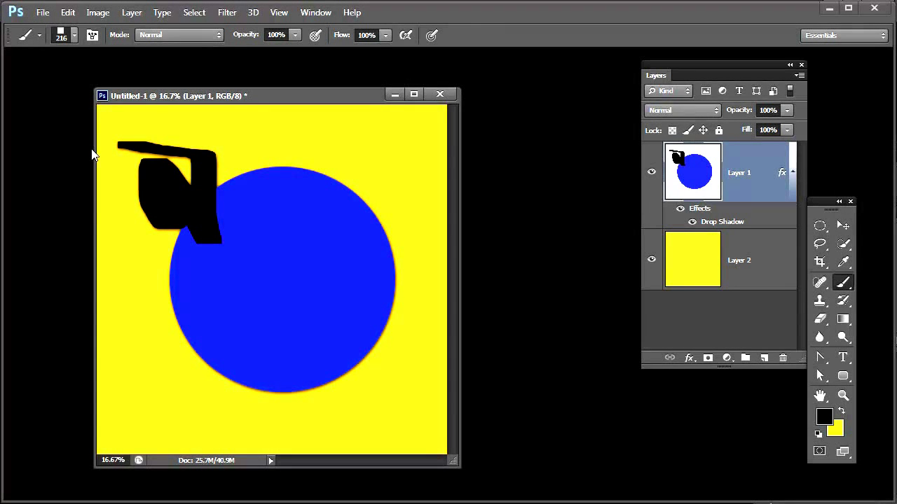
{"action": "key", "text": "ctrl+z"}
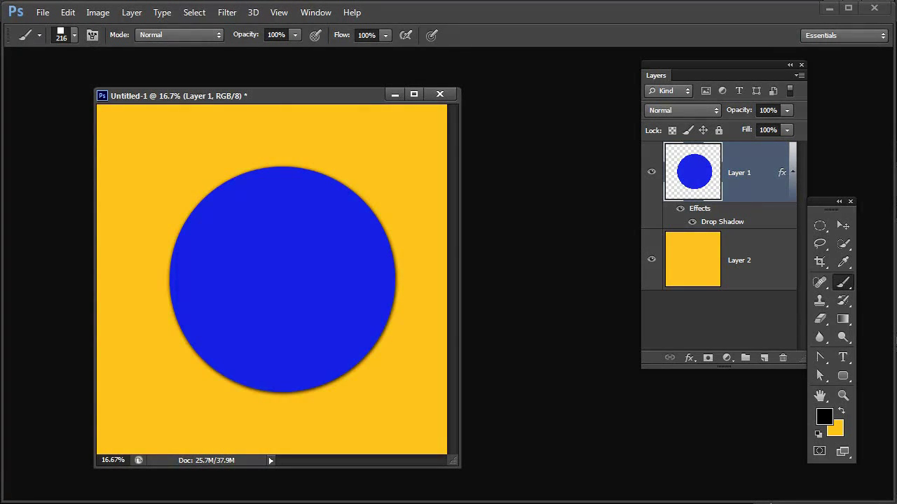
Set the stitch brush tip to 33 px size and 481% spacing in the Brush panel.
{"action": "key", "text": "F5"}
{"action": "mouse_move", "coordinate": [252, 314]}
{"action": "left_mouse_down"}
{"action": "mouse_move", "coordinate": [426, 240]}
{"action": "mouse_move", "coordinate": [512, 89]}
{"action": "left_mouse_up"}
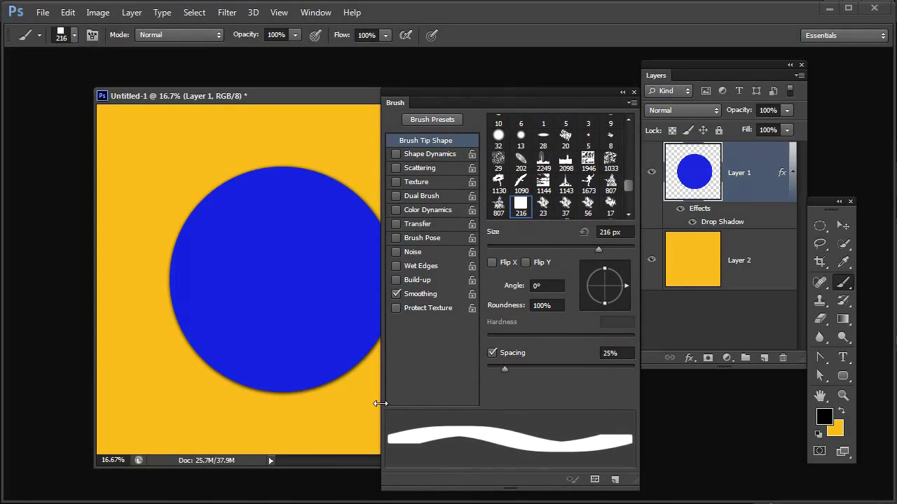
{"action": "left_click_drag", "start_coordinate": [145, 169], "coordinate": [208, 272]}
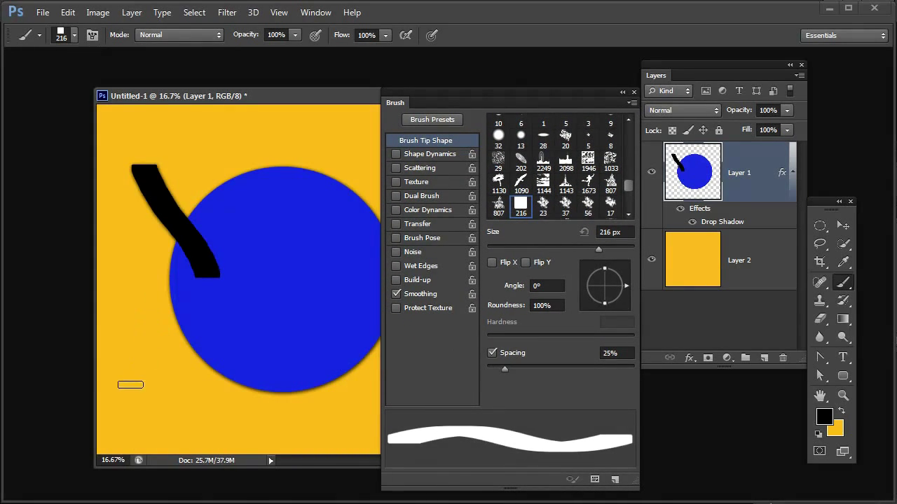
{"action": "key", "text": "ctrl+z"}
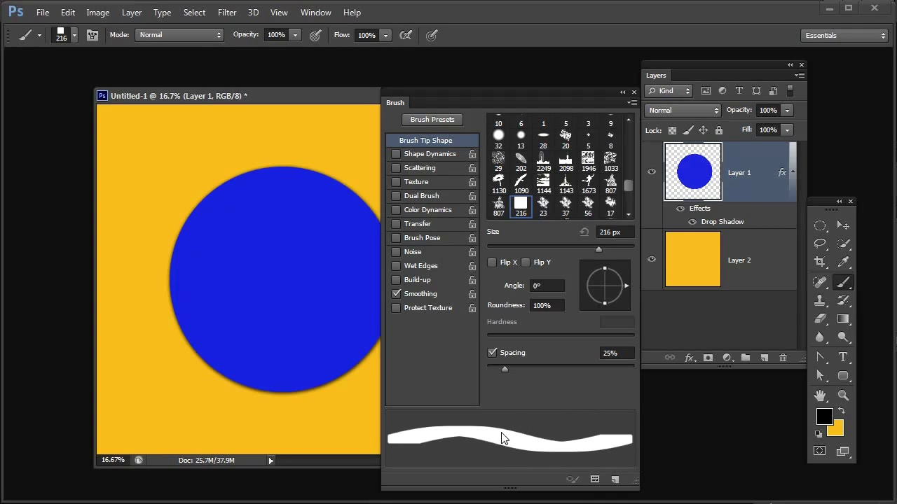
{"action": "left_click_drag", "start_coordinate": [504, 369], "coordinate": [618, 368]}
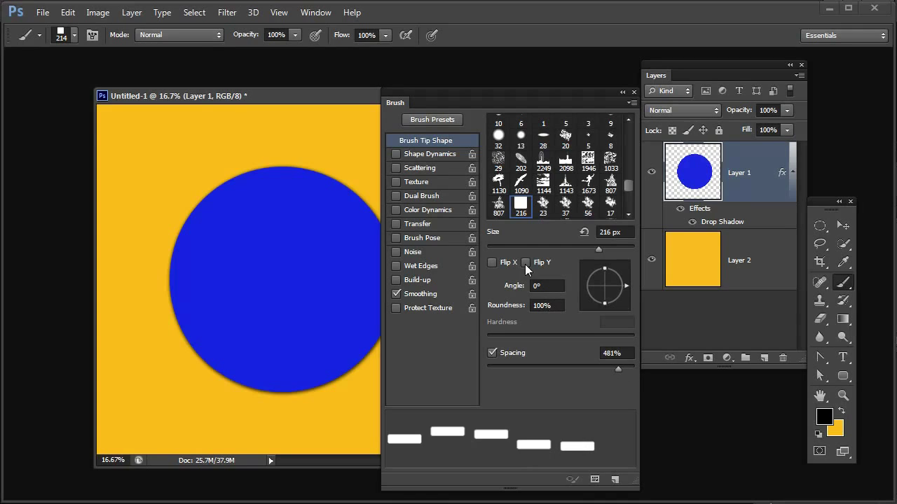
{"action": "left_click_drag", "start_coordinate": [593, 249], "coordinate": [511, 248]}
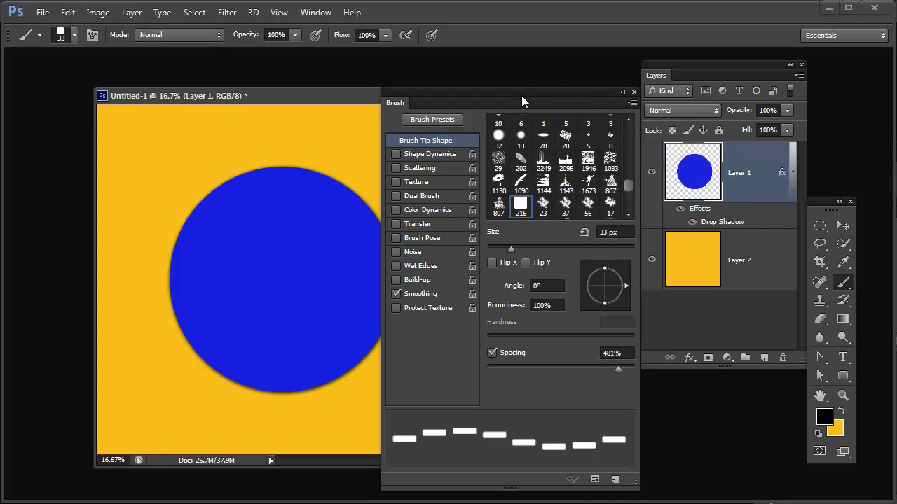
{"action": "mouse_move", "coordinate": [516, 91]}
{"action": "left_mouse_down"}
{"action": "mouse_move", "coordinate": [670, 210]}
{"action": "mouse_move", "coordinate": [702, 304]}
{"action": "mouse_move", "coordinate": [624, 333]}
{"action": "left_mouse_up"}
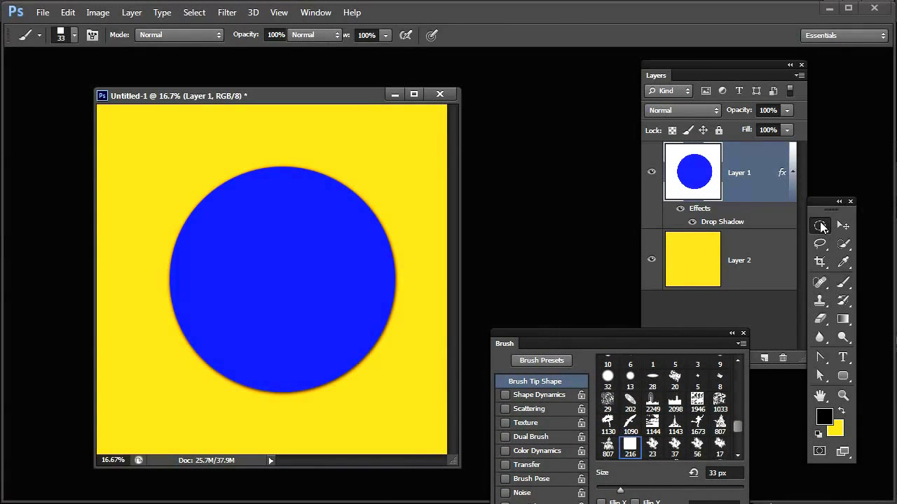
Add a new layer and select a full-width strip near the canvas top with the Rectangular Marquee.
{"action": "left_click", "coordinate": [819, 222]}
{"action": "left_click", "coordinate": [817, 223]}
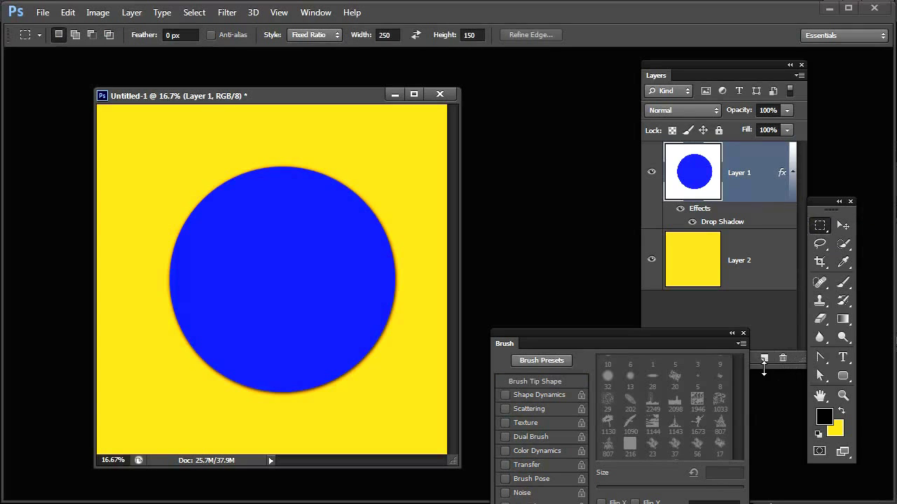
{"action": "left_click", "coordinate": [763, 367]}
{"action": "left_click", "coordinate": [763, 358]}
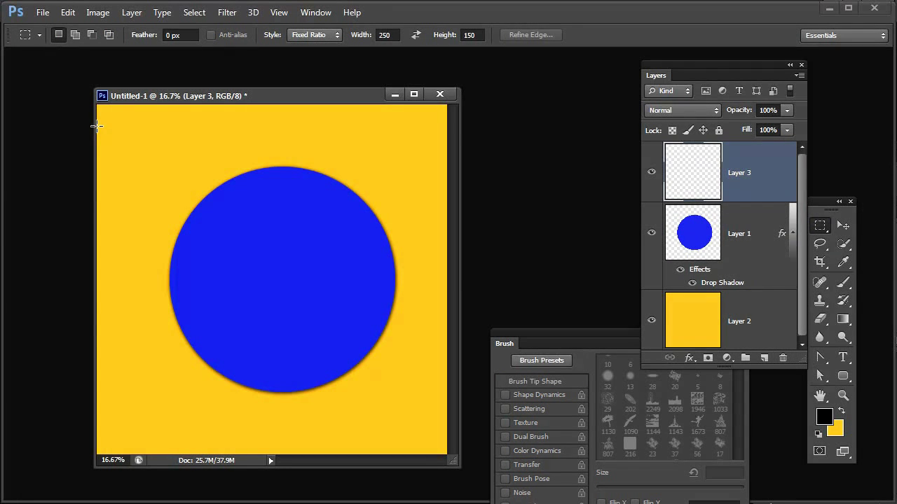
{"action": "left_click_drag", "start_coordinate": [96, 125], "coordinate": [130, 133]}
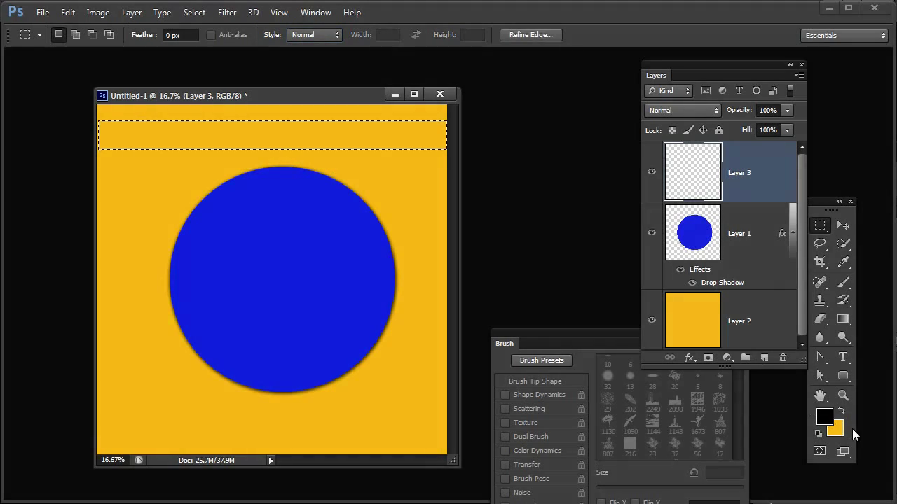
Fill the strip with dark orange #cc7503 and deselect.
{"action": "left_click", "coordinate": [842, 412]}
{"action": "left_click", "coordinate": [825, 418]}
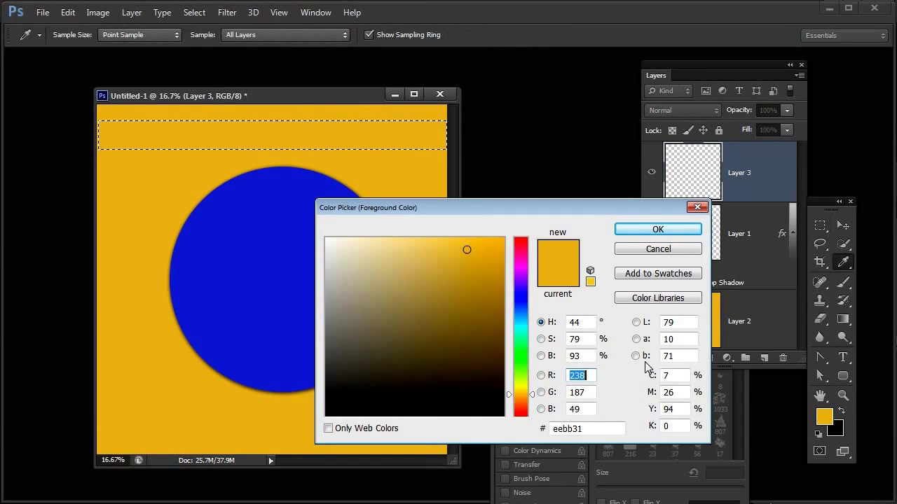
{"action": "left_click", "coordinate": [521, 398]}
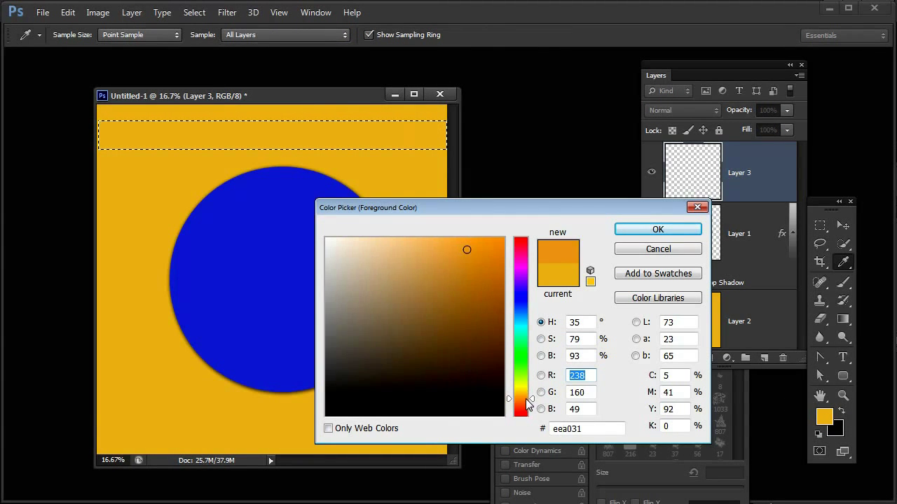
{"action": "left_click", "coordinate": [500, 273]}
{"action": "left_click", "coordinate": [629, 232]}
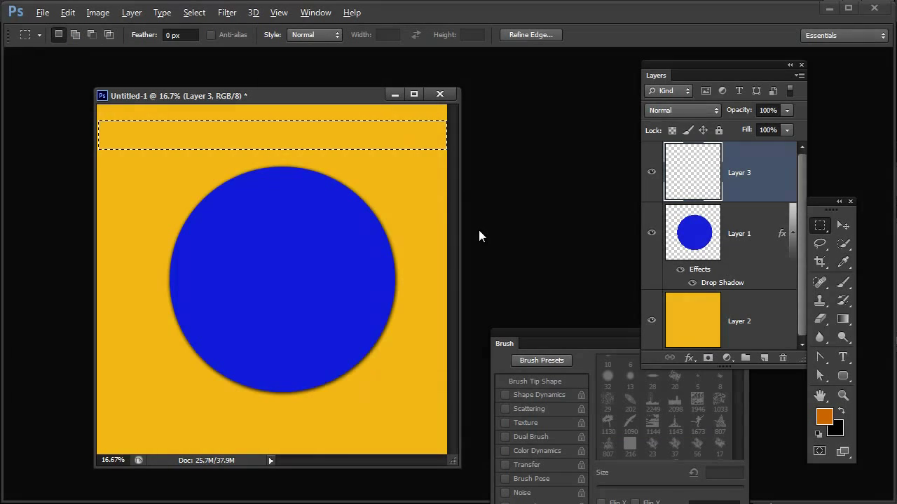
{"action": "key", "text": "alt+BackSpace"}
{"action": "key", "text": "ctrl+d"}
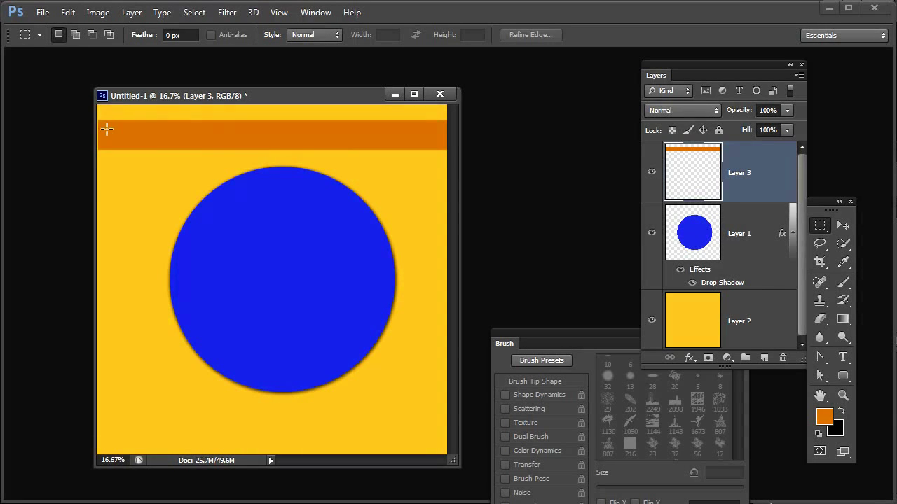
Set the brush colour to white and undo a freehand trial dashed line across the band.
{"action": "left_click", "coordinate": [843, 283]}
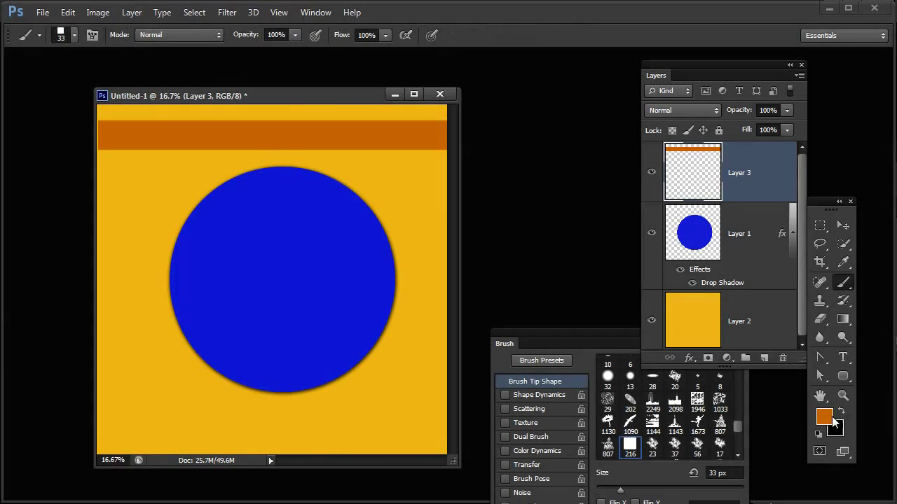
{"action": "left_click", "coordinate": [826, 419]}
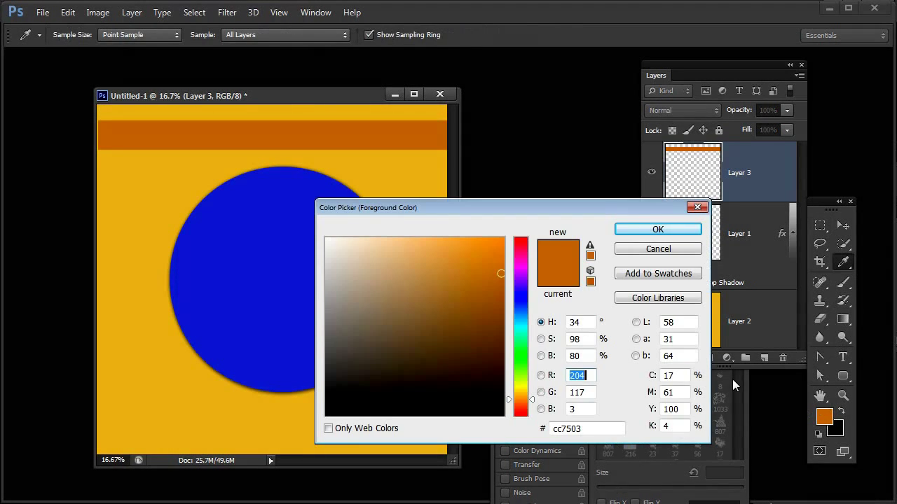
{"action": "left_click", "coordinate": [329, 241]}
{"action": "left_click", "coordinate": [658, 229]}
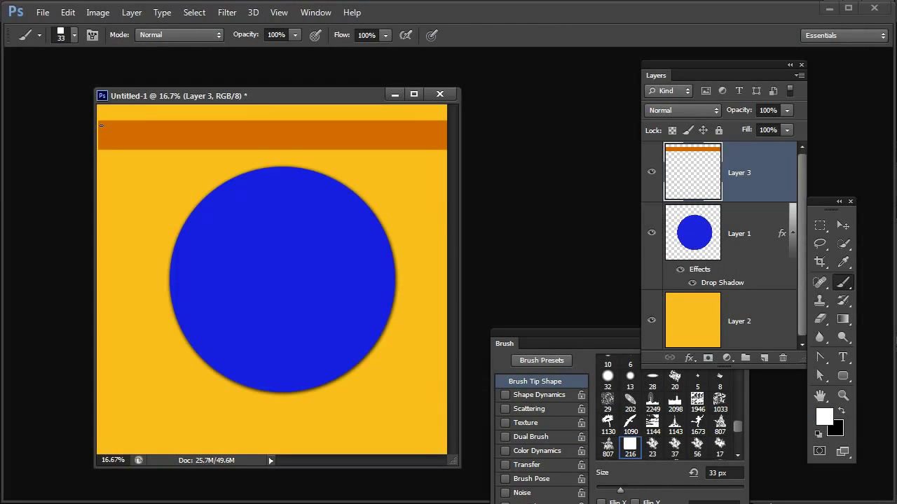
{"action": "mouse_move", "coordinate": [124, 126]}
{"action": "left_mouse_down"}
{"action": "mouse_move", "coordinate": [266, 149]}
{"action": "mouse_move", "coordinate": [331, 118]}
{"action": "mouse_move", "coordinate": [407, 144]}
{"action": "left_mouse_up"}
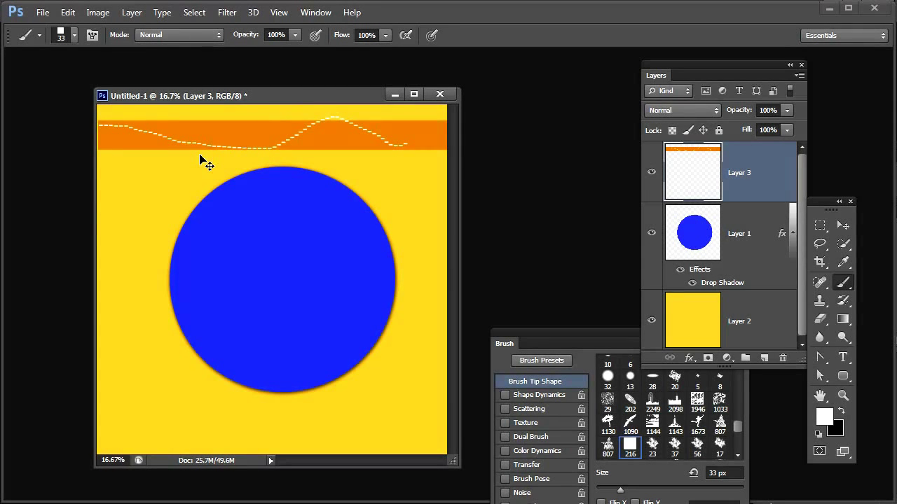
{"action": "key", "text": "ctrl+z"}
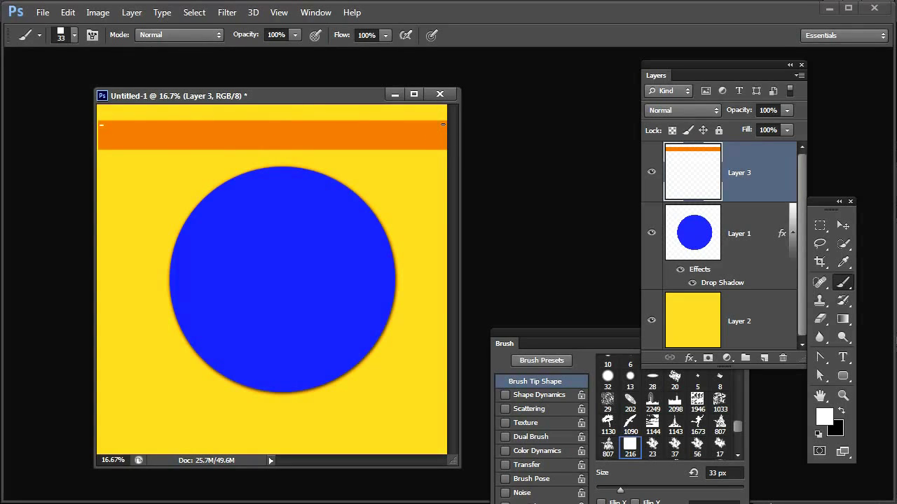
Draw straight white stitch lines along the orange band's top and bottom edges.
{"action": "left_click", "coordinate": [443, 124], "text": "shift"}
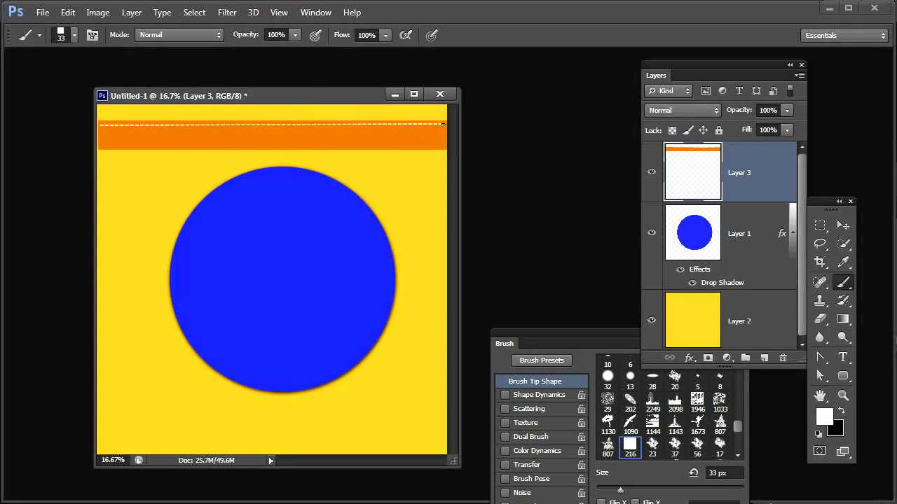
{"action": "left_click", "coordinate": [100, 146]}
{"action": "left_click", "coordinate": [441, 146], "text": "shift"}
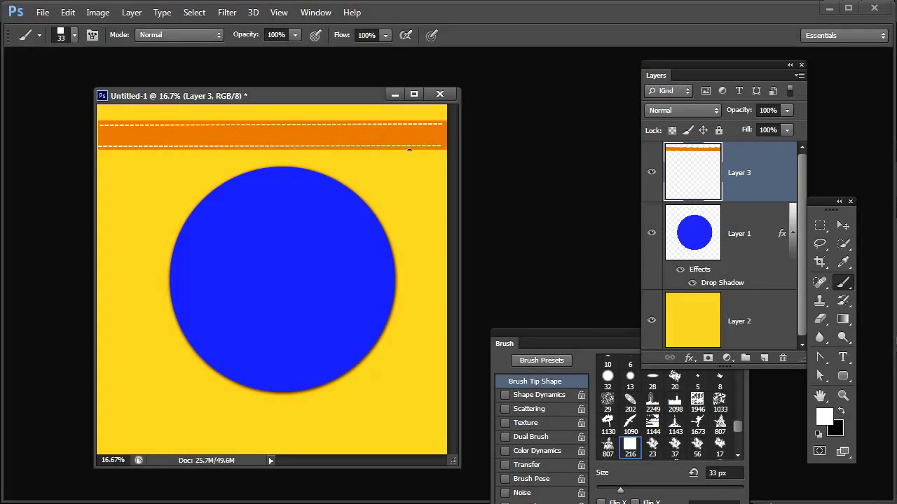
Paint dashed test strokes across the blue circle and undo the looping one.
{"action": "mouse_move", "coordinate": [140, 164]}
{"action": "left_mouse_down"}
{"action": "mouse_move", "coordinate": [177, 170]}
{"action": "mouse_move", "coordinate": [215, 199]}
{"action": "mouse_move", "coordinate": [253, 263]}
{"action": "mouse_move", "coordinate": [321, 286]}
{"action": "mouse_move", "coordinate": [369, 227]}
{"action": "mouse_move", "coordinate": [370, 188]}
{"action": "left_mouse_up"}
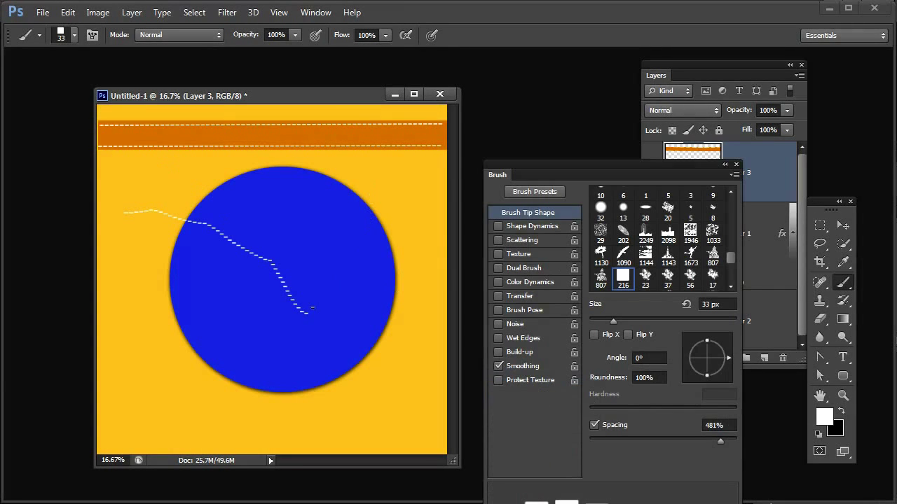
{"action": "mouse_move", "coordinate": [310, 311]}
{"action": "left_mouse_down"}
{"action": "mouse_move", "coordinate": [254, 305]}
{"action": "mouse_move", "coordinate": [319, 321]}
{"action": "left_mouse_up"}
{"action": "key", "text": "ctrl+z"}
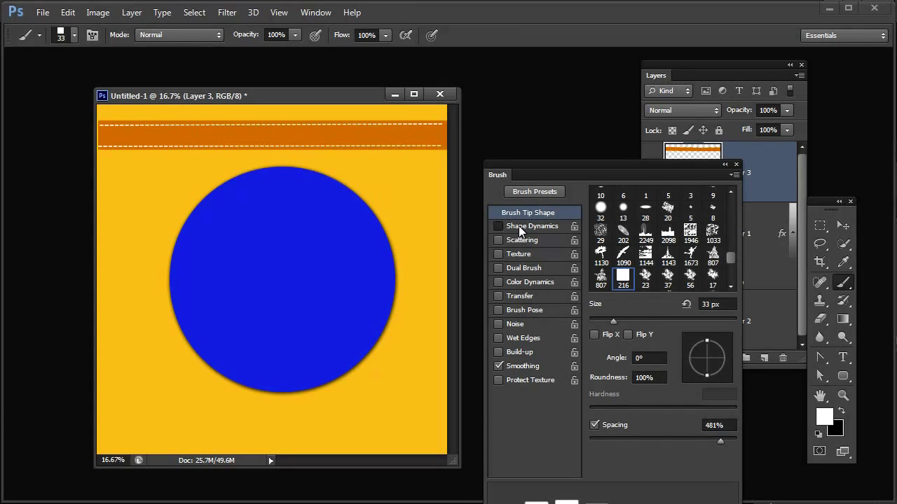
Enable Shape Dynamics with no size jitter, angle controlled by Direction, and 0% roundness jitter.
{"action": "left_click", "coordinate": [520, 229]}
{"action": "mouse_move", "coordinate": [588, 204]}
{"action": "left_mouse_down"}
{"action": "mouse_move", "coordinate": [652, 200]}
{"action": "mouse_move", "coordinate": [623, 205]}
{"action": "left_mouse_up"}
{"action": "left_click_drag", "start_coordinate": [591, 172], "coordinate": [579, 109]}
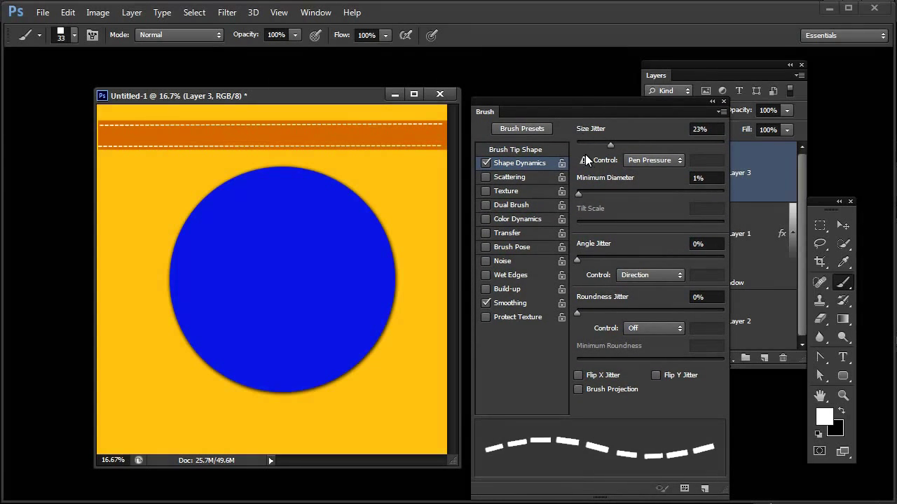
{"action": "mouse_move", "coordinate": [607, 145]}
{"action": "left_mouse_down"}
{"action": "mouse_move", "coordinate": [685, 139]}
{"action": "mouse_move", "coordinate": [563, 139]}
{"action": "left_mouse_up"}
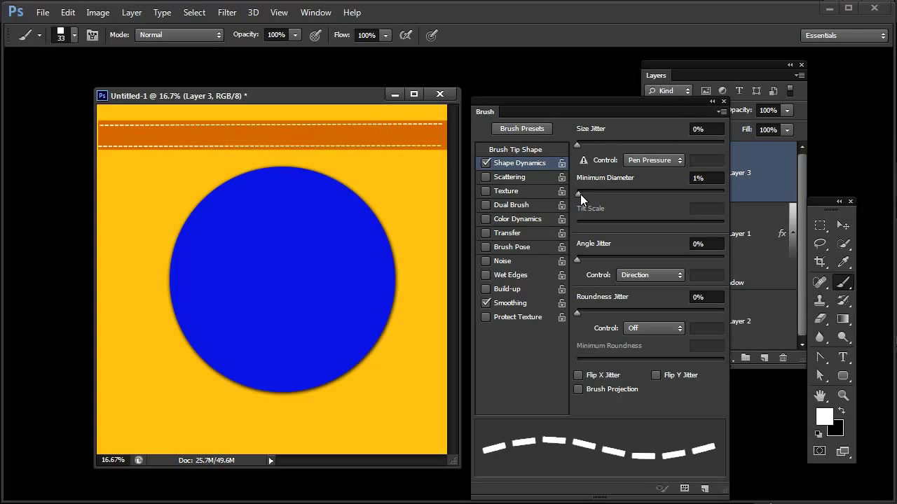
{"action": "mouse_move", "coordinate": [579, 194]}
{"action": "left_mouse_down"}
{"action": "mouse_move", "coordinate": [627, 196]}
{"action": "mouse_move", "coordinate": [577, 194]}
{"action": "left_mouse_up"}
{"action": "mouse_move", "coordinate": [576, 260]}
{"action": "left_mouse_down"}
{"action": "mouse_move", "coordinate": [759, 251]}
{"action": "mouse_move", "coordinate": [577, 257]}
{"action": "left_mouse_up"}
{"action": "left_click", "coordinate": [650, 275]}
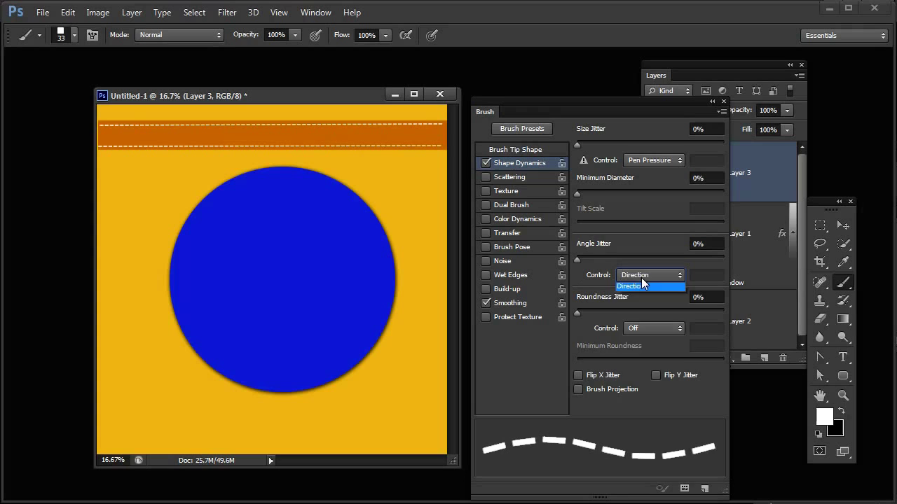
{"action": "left_click", "coordinate": [633, 367]}
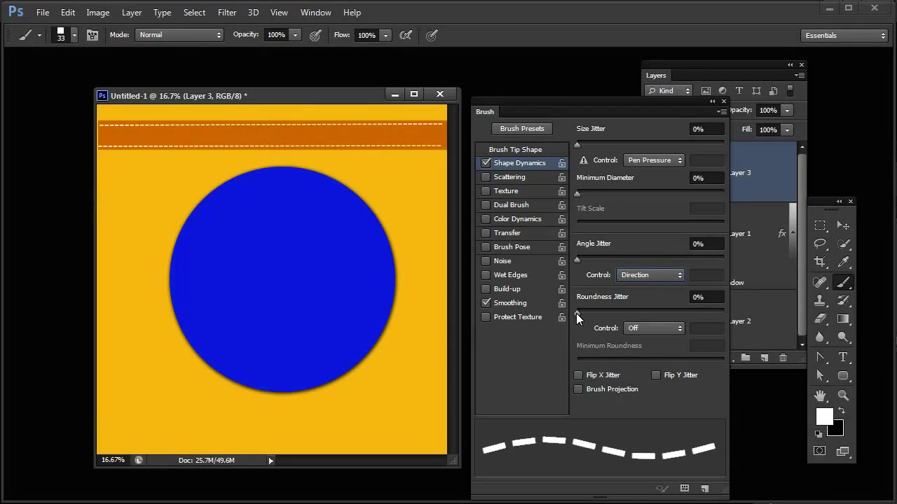
{"action": "mouse_move", "coordinate": [579, 319]}
{"action": "left_mouse_down"}
{"action": "mouse_move", "coordinate": [661, 307]}
{"action": "mouse_move", "coordinate": [541, 318]}
{"action": "left_mouse_up"}
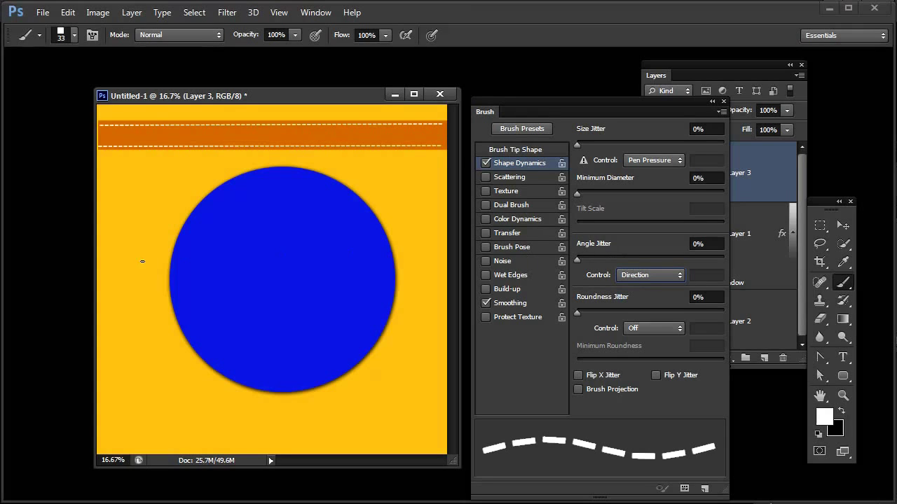
Paint four trial stitch strokes over the circle, then undo them all.
{"action": "mouse_move", "coordinate": [109, 264]}
{"action": "left_mouse_down"}
{"action": "mouse_move", "coordinate": [143, 241]}
{"action": "mouse_move", "coordinate": [269, 215]}
{"action": "mouse_move", "coordinate": [328, 245]}
{"action": "mouse_move", "coordinate": [382, 289]}
{"action": "left_mouse_up"}
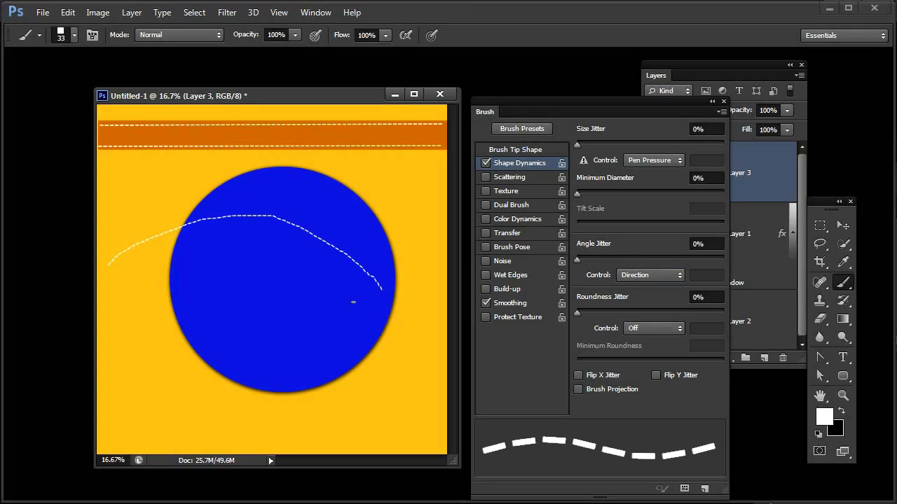
{"action": "mouse_move", "coordinate": [222, 346]}
{"action": "left_mouse_down"}
{"action": "mouse_move", "coordinate": [271, 266]}
{"action": "mouse_move", "coordinate": [340, 213]}
{"action": "left_mouse_up"}
{"action": "mouse_move", "coordinate": [288, 362]}
{"action": "left_mouse_down"}
{"action": "mouse_move", "coordinate": [276, 310]}
{"action": "mouse_move", "coordinate": [248, 278]}
{"action": "mouse_move", "coordinate": [168, 268]}
{"action": "mouse_move", "coordinate": [131, 290]}
{"action": "left_mouse_up"}
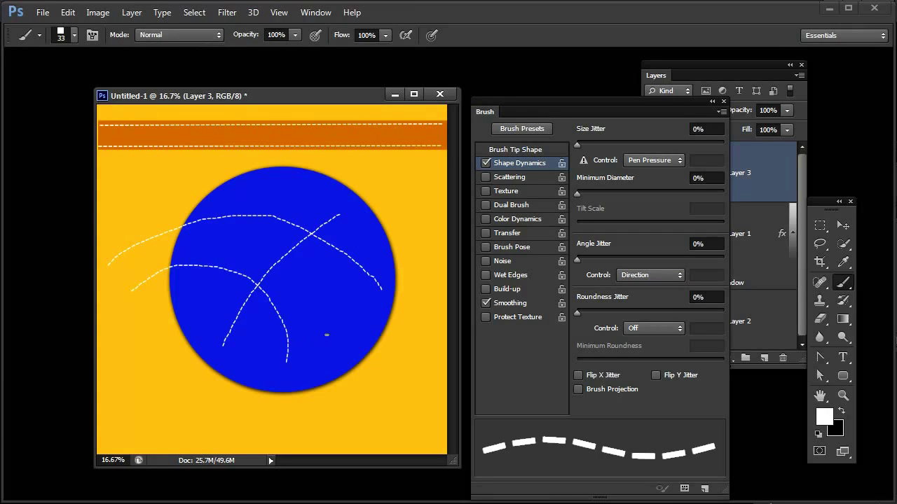
{"action": "mouse_move", "coordinate": [326, 335]}
{"action": "left_mouse_down"}
{"action": "mouse_move", "coordinate": [304, 297]}
{"action": "mouse_move", "coordinate": [215, 260]}
{"action": "mouse_move", "coordinate": [161, 269]}
{"action": "mouse_move", "coordinate": [126, 304]}
{"action": "mouse_move", "coordinate": [140, 356]}
{"action": "mouse_move", "coordinate": [238, 333]}
{"action": "mouse_move", "coordinate": [330, 343]}
{"action": "mouse_move", "coordinate": [360, 357]}
{"action": "left_mouse_up"}
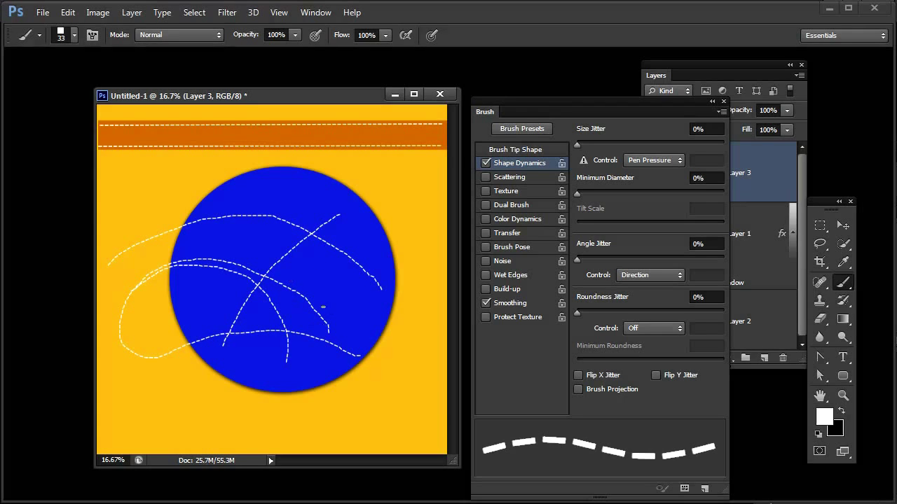
{"action": "key", "text": "ctrl+alt+z"}
{"action": "key", "text": "ctrl+alt+z"}
{"action": "key", "text": "ctrl+alt+z"}
{"action": "key", "text": "ctrl+alt+z"}
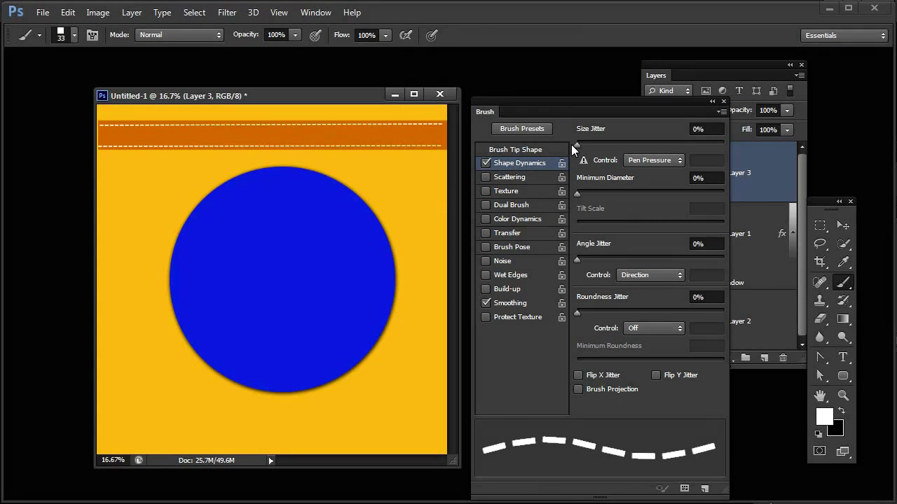
Set the brush size to 46 px and close the Brush panel.
{"action": "left_click", "coordinate": [526, 149]}
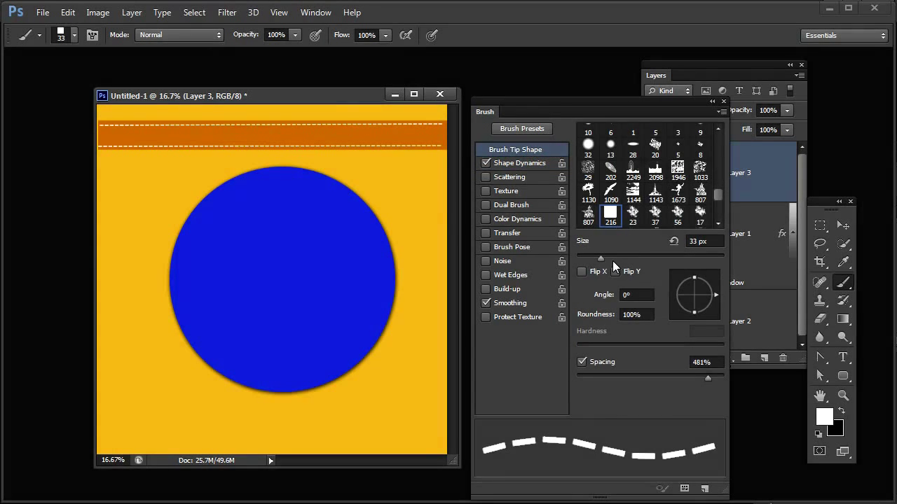
{"action": "left_click_drag", "start_coordinate": [601, 259], "coordinate": [609, 257]}
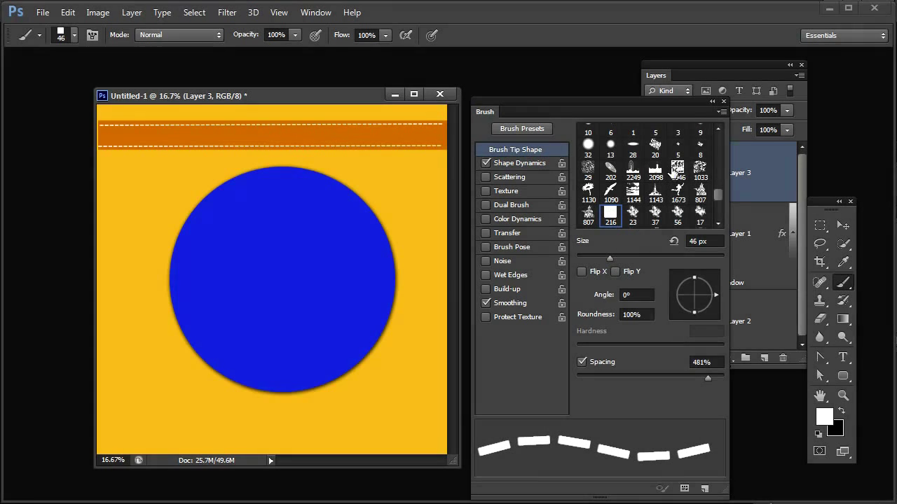
{"action": "left_click", "coordinate": [724, 102]}
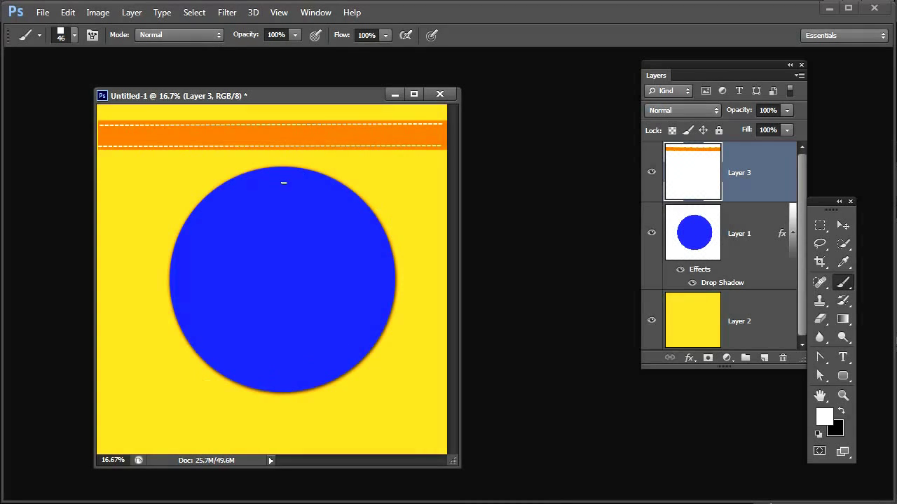
Load the blue circle on Layer 1 as a selection and shrink it to 87.58%.
{"action": "left_click", "coordinate": [705, 232]}
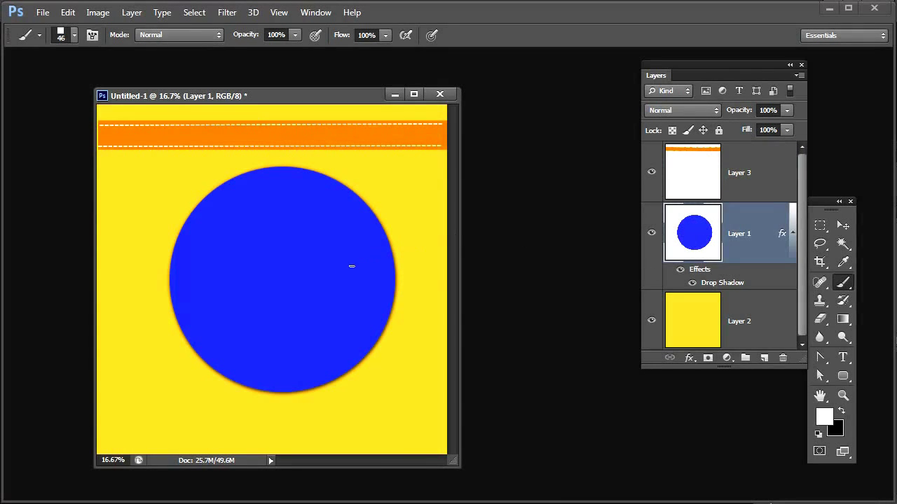
{"action": "left_click", "coordinate": [697, 237], "text": "ctrl"}
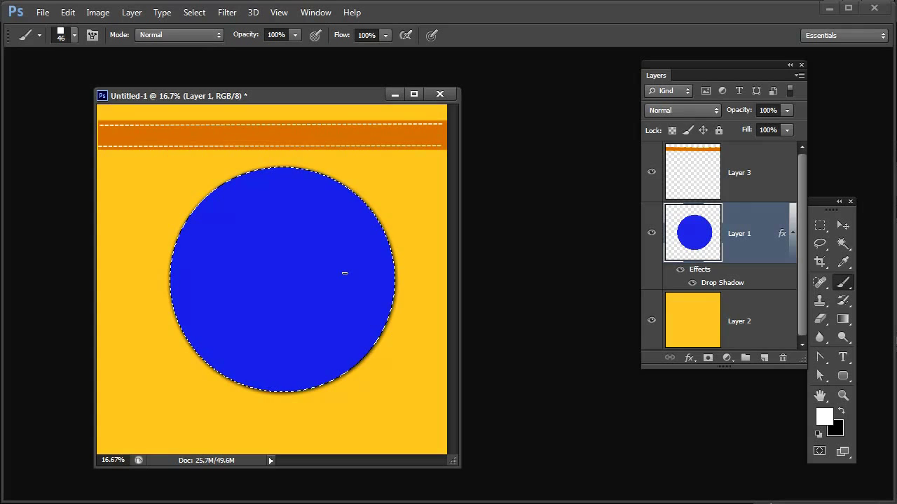
{"action": "left_click", "coordinate": [199, 15]}
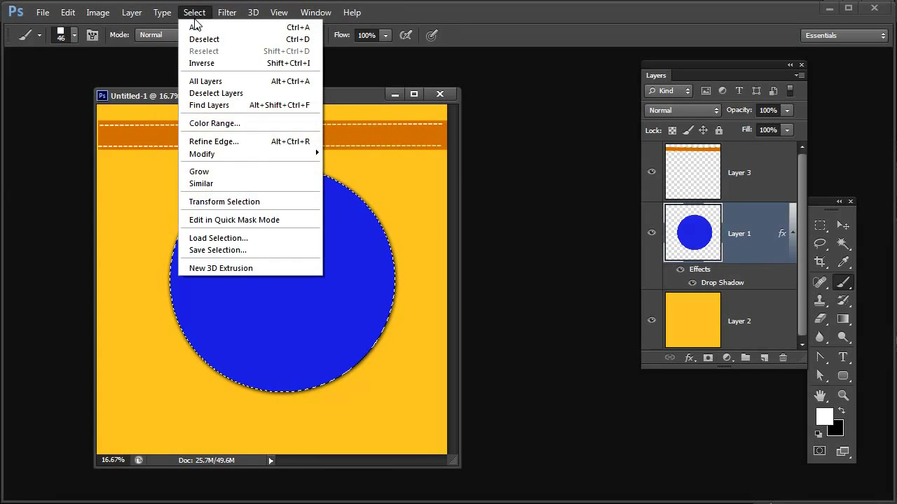
{"action": "left_click", "coordinate": [220, 201]}
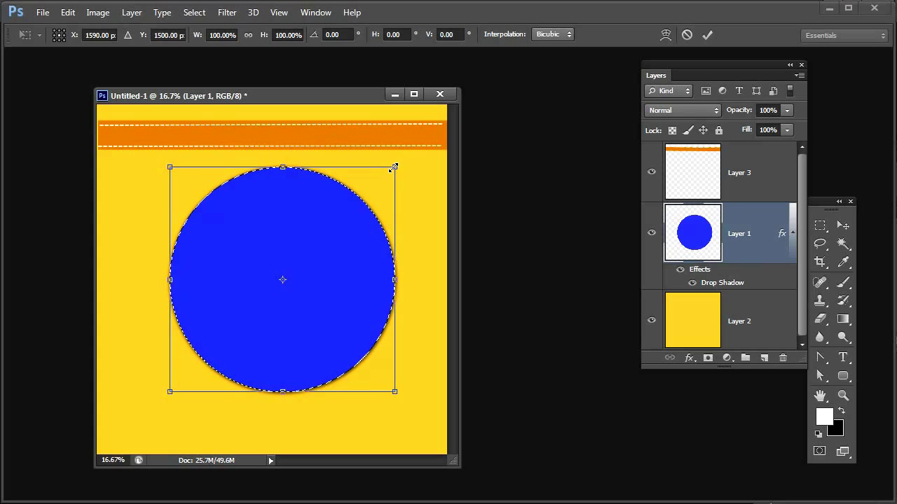
{"action": "left_click_drag", "start_coordinate": [394, 168], "coordinate": [379, 181]}
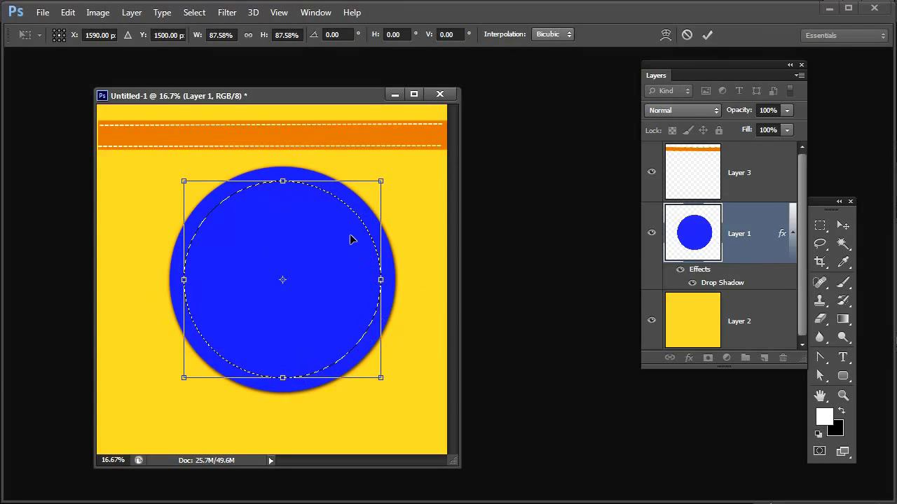
{"action": "left_click", "coordinate": [707, 36]}
{"action": "key", "text": "b"}
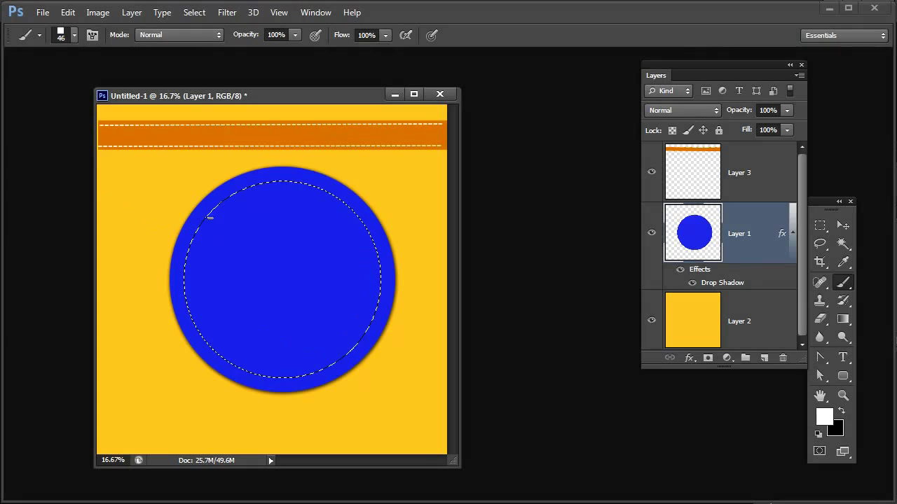
Stroke a work path made from the circle selection with the stitch brush, then delete the path.
{"action": "left_click", "coordinate": [316, 12]}
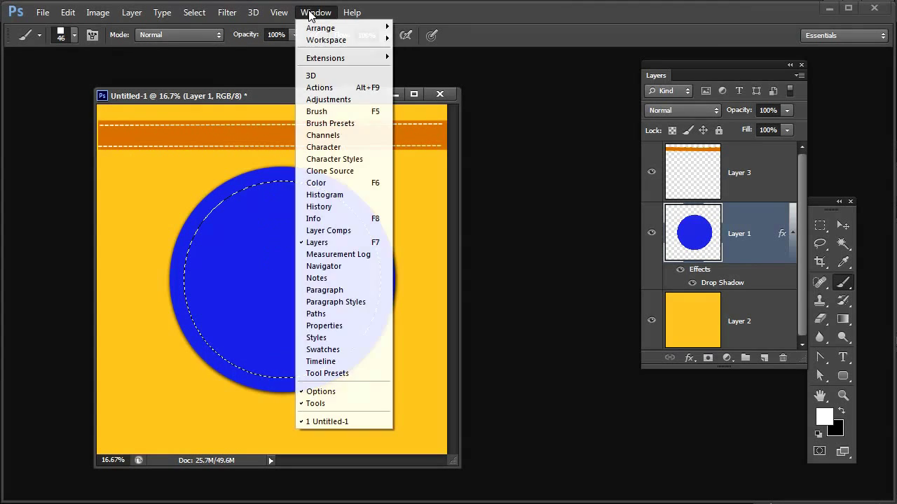
{"action": "left_click", "coordinate": [339, 314]}
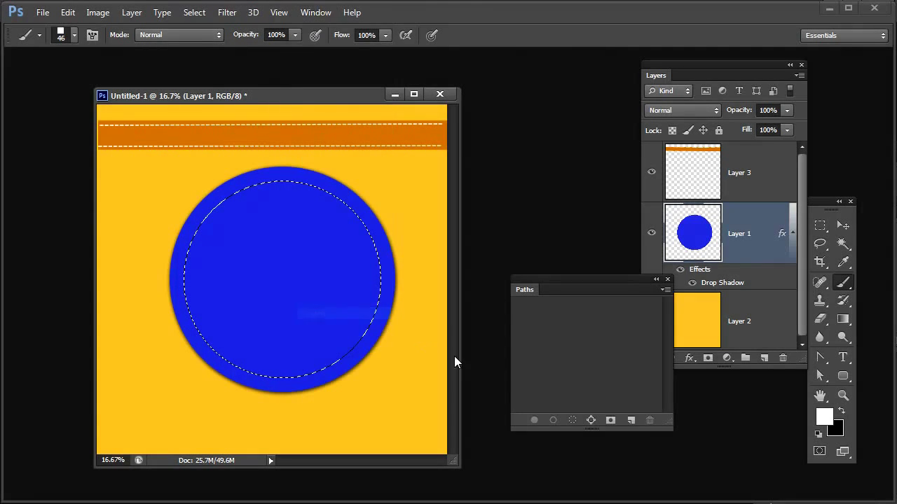
{"action": "left_click", "coordinate": [590, 421]}
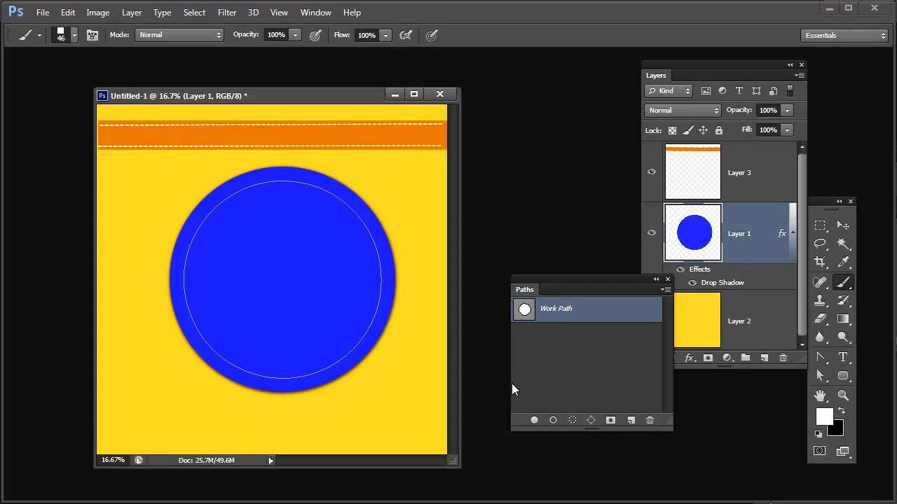
{"action": "left_click", "coordinate": [553, 421]}
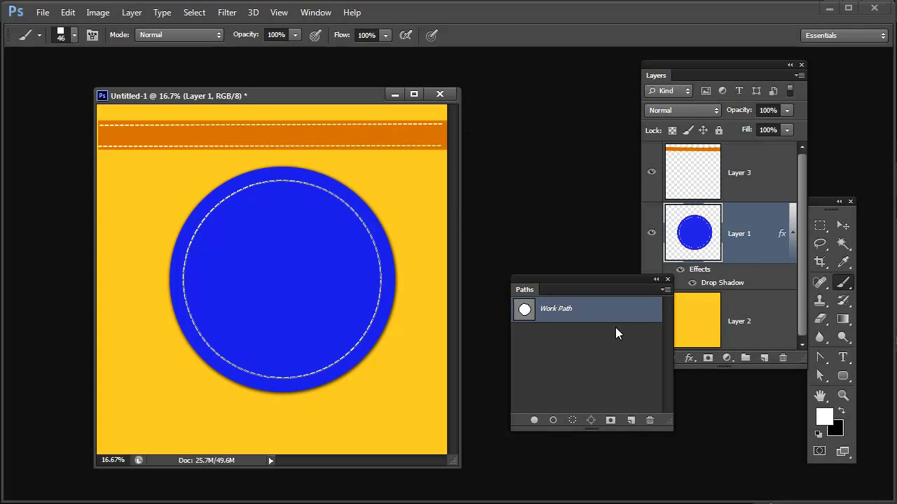
{"action": "left_click_drag", "start_coordinate": [584, 308], "coordinate": [649, 421]}
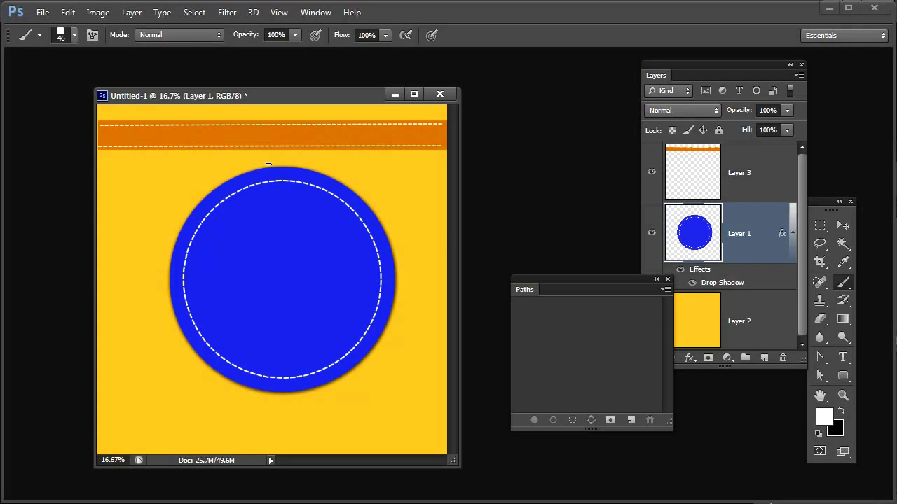
Paint a freehand white dashed stitch stroke from the upper-left canvas down over the circle's left edge.
{"action": "mouse_move", "coordinate": [105, 231]}
{"action": "left_mouse_down"}
{"action": "mouse_move", "coordinate": [134, 186]}
{"action": "mouse_move", "coordinate": [160, 184]}
{"action": "mouse_move", "coordinate": [200, 222]}
{"action": "mouse_move", "coordinate": [187, 391]}
{"action": "mouse_move", "coordinate": [239, 430]}
{"action": "left_mouse_up"}
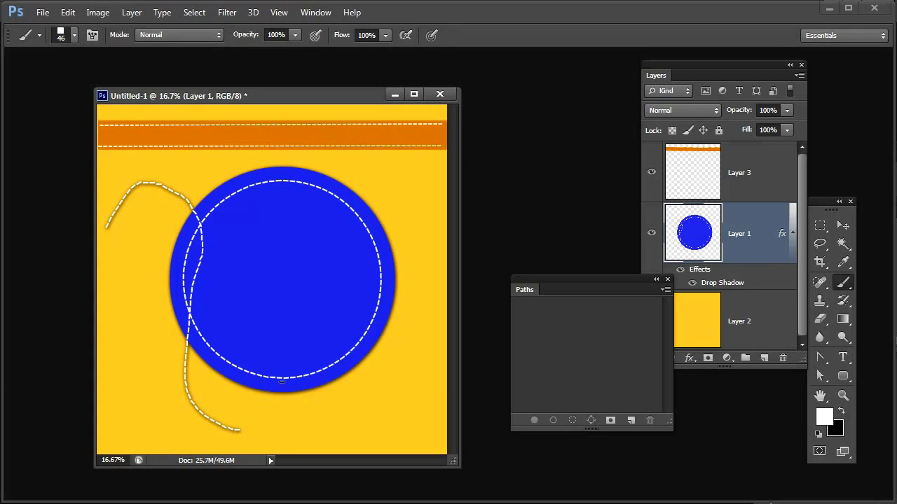